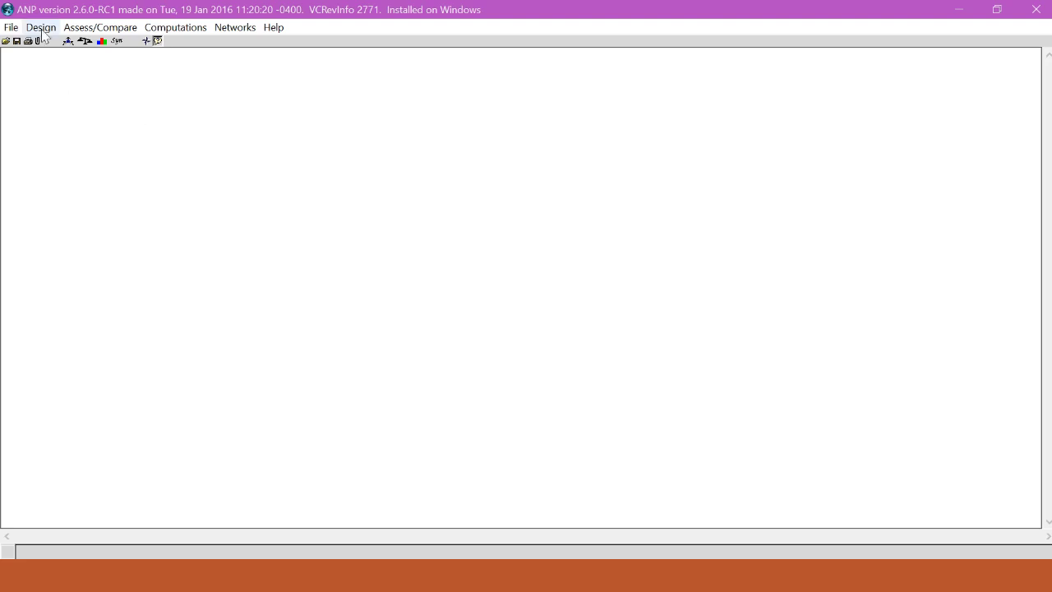
- Create a Goal cluster with title font size 22 and place it at the top centre
left_click(45, 28)
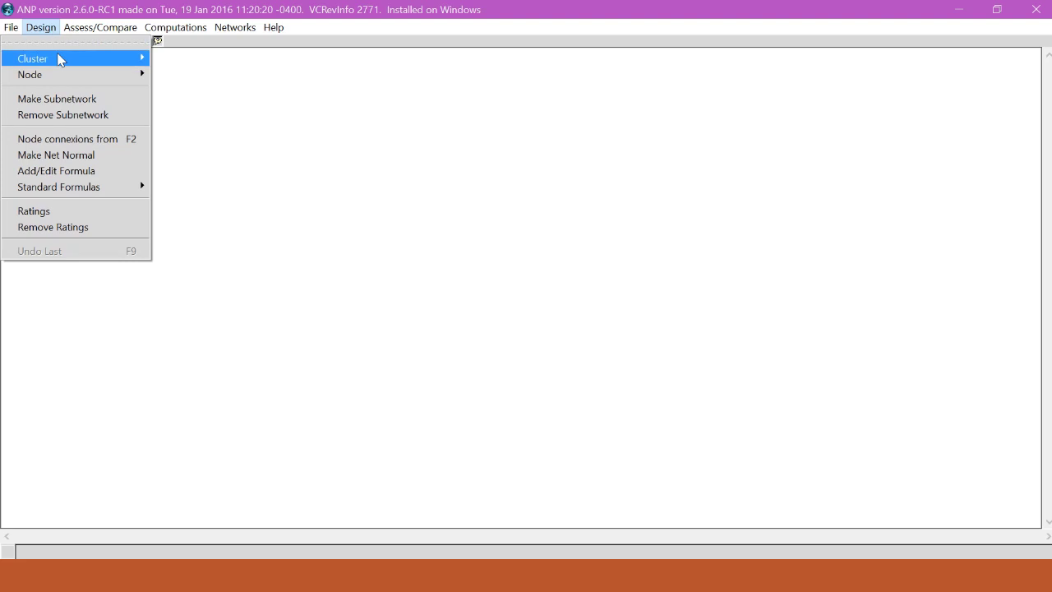
mouse_move(33, 58)
left_click(188, 79)
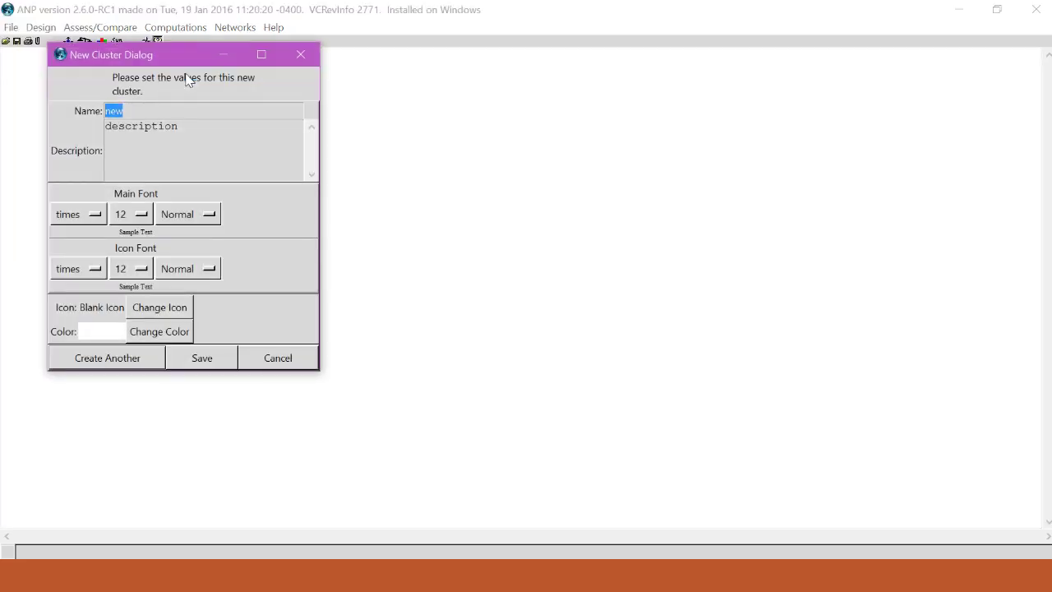
type("Goal")
left_click(131, 213)
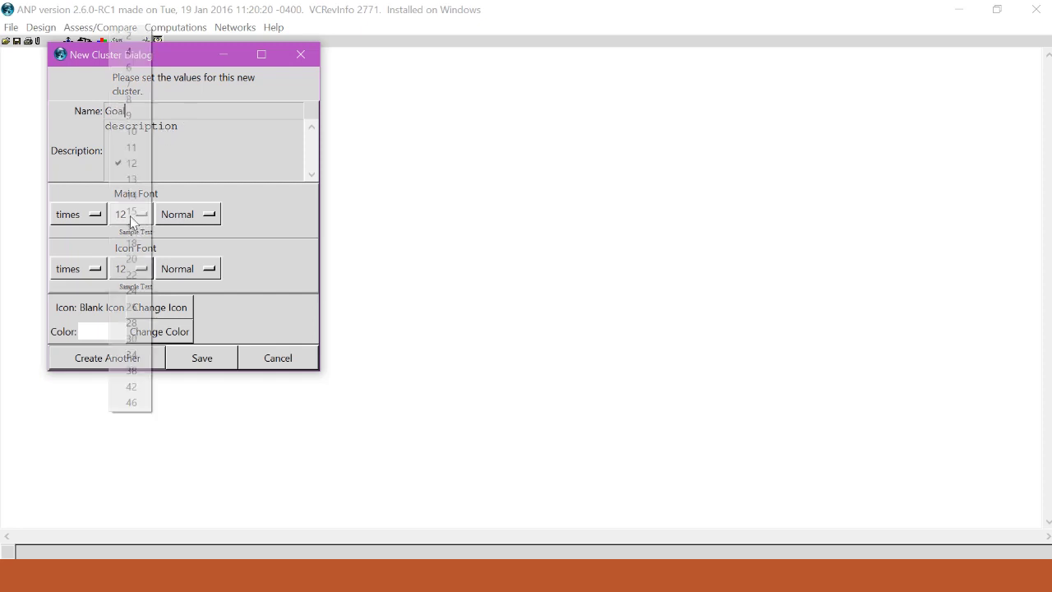
left_click(128, 278)
left_click(201, 358)
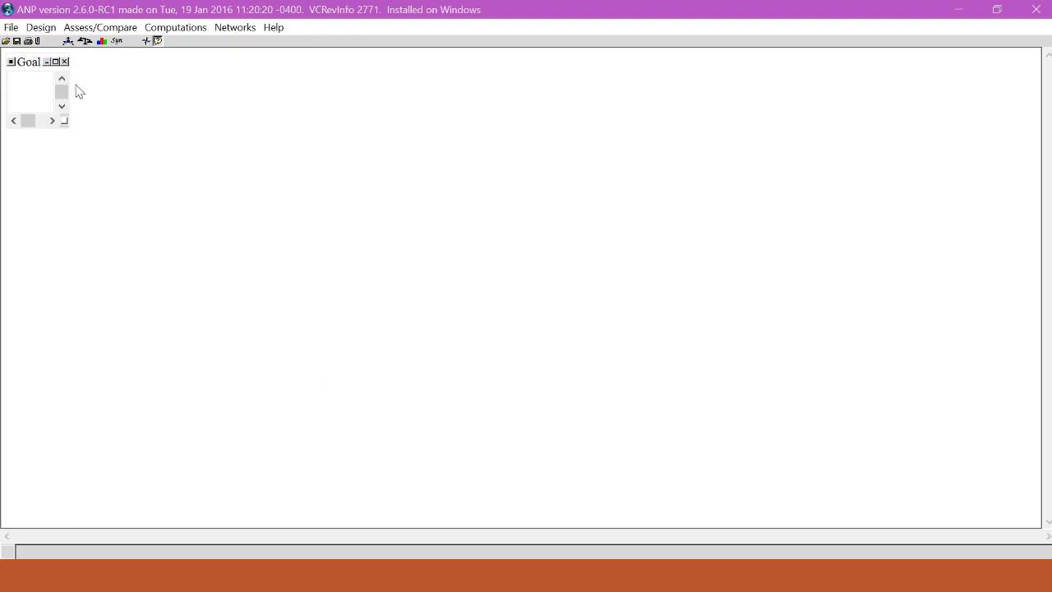
left_click_drag(31, 60, 500, 83)
- Create a Criteria cluster and place it just below Goal
left_click(41, 28)
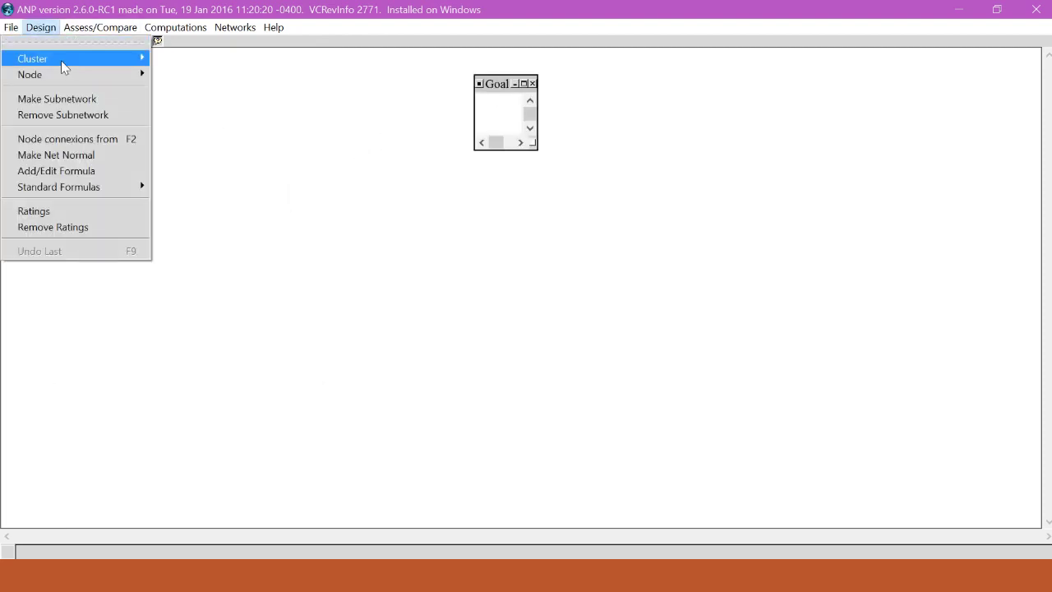
mouse_move(33, 59)
left_click(172, 73)
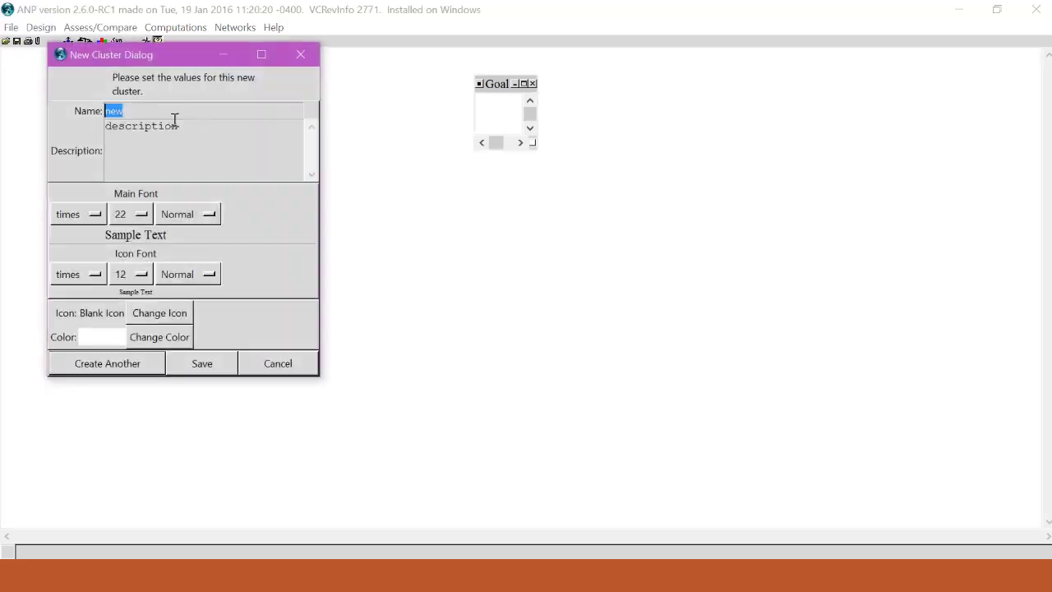
type("Criteria")
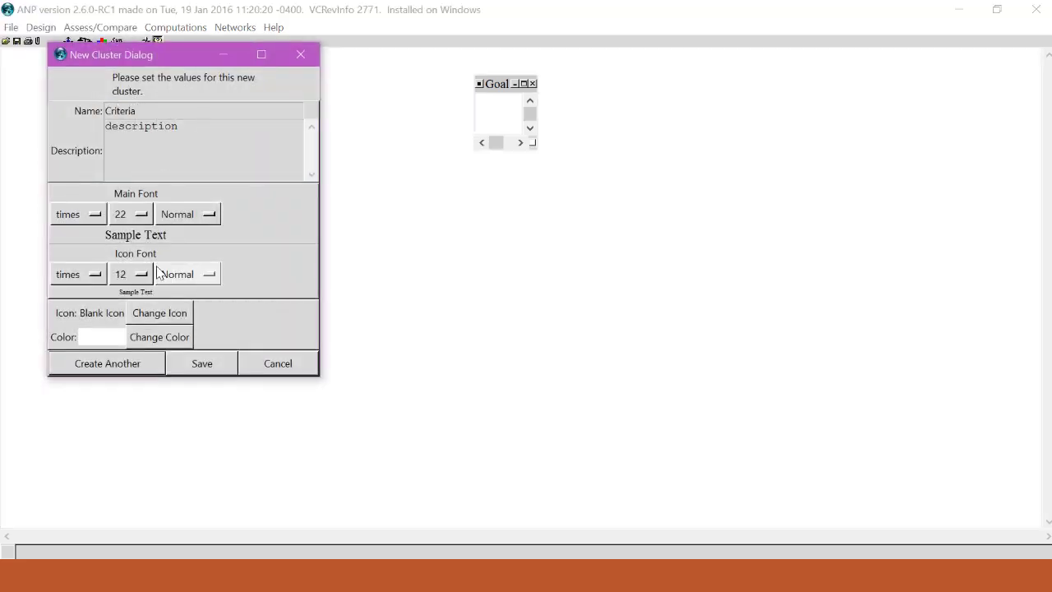
left_click(207, 366)
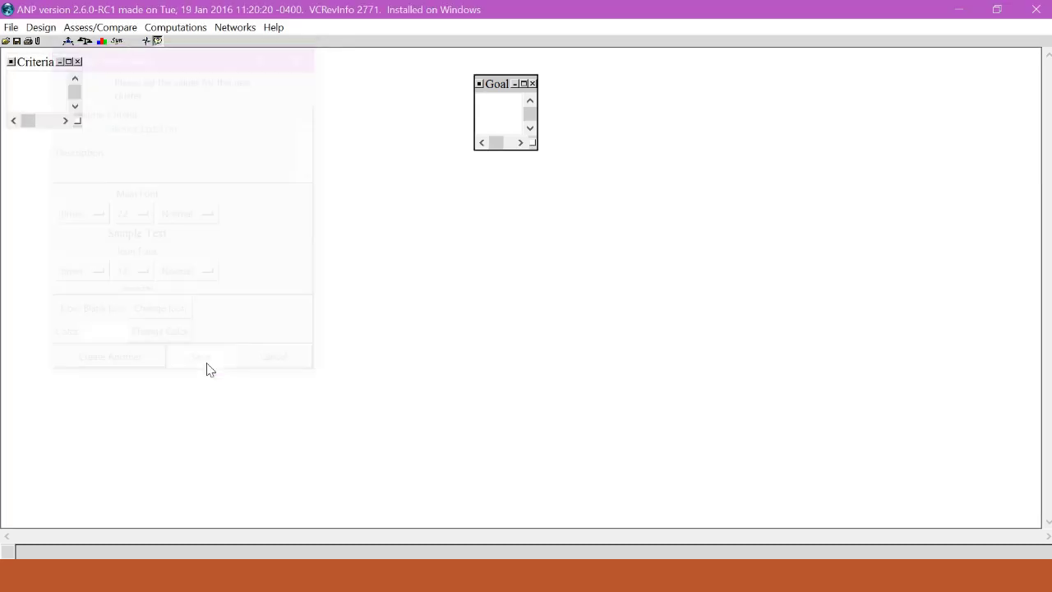
mouse_move(38, 66)
left_mouse_down()
mouse_move(446, 226)
mouse_move(483, 205)
left_mouse_up()
- Add an Alternatives cluster and position it beneath Criteria
left_click(42, 27)
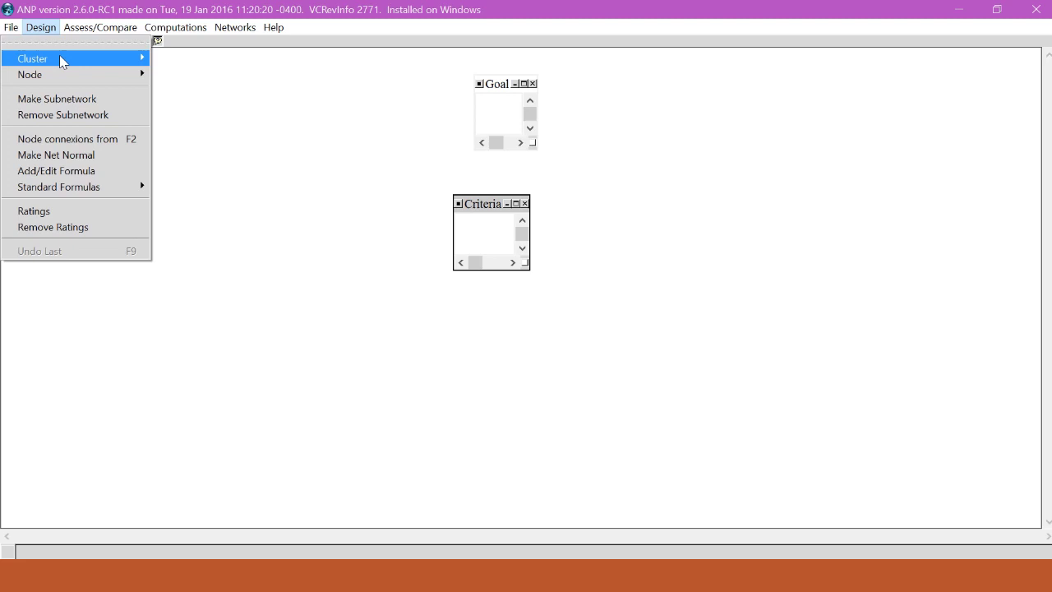
left_click(185, 79)
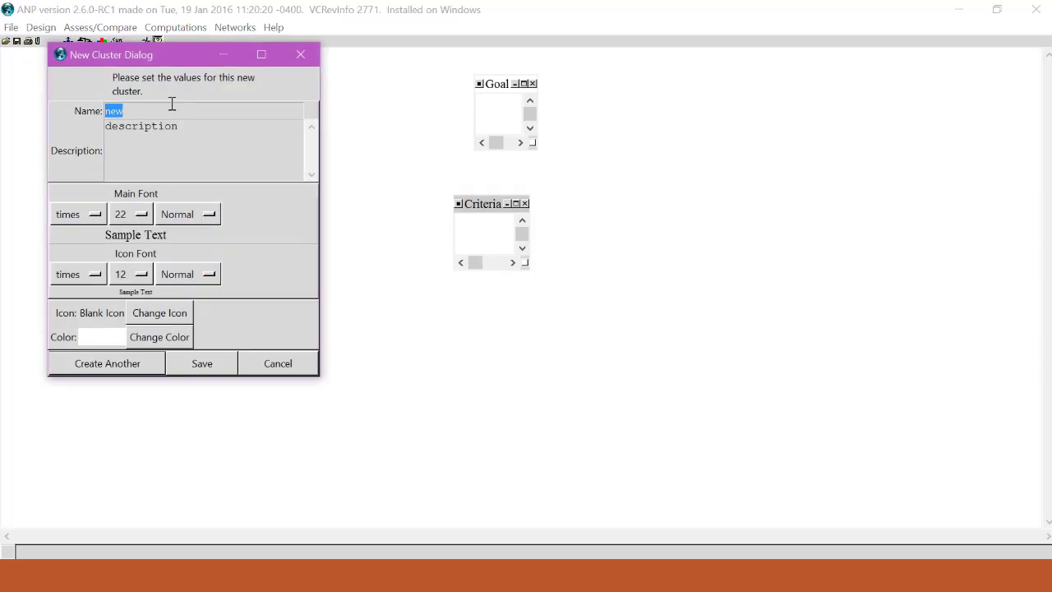
type("Alternatives")
left_click(199, 364)
mouse_move(64, 64)
left_mouse_down()
mouse_move(497, 325)
mouse_move(506, 341)
left_mouse_up()
left_click(298, 205)
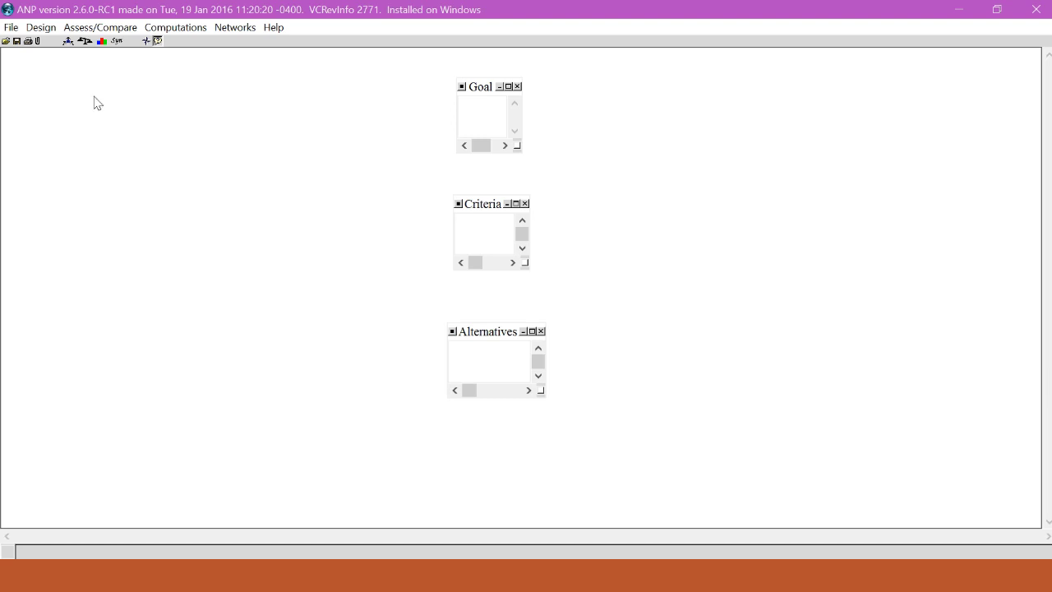
- Add a 'Buying a Car' node to the Goal cluster and enlarge the cluster to show it
left_click(40, 28)
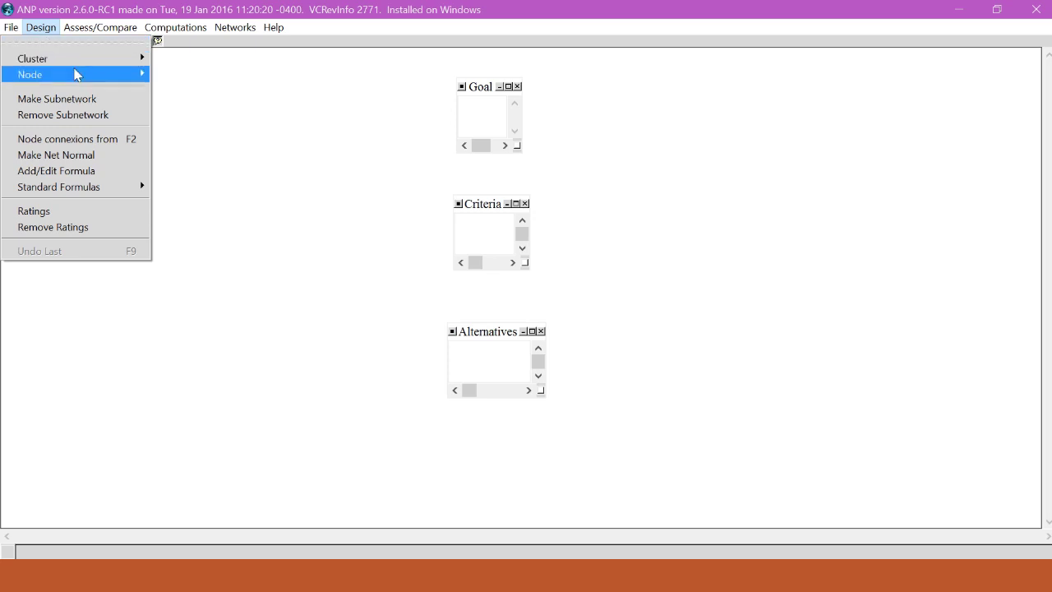
mouse_move(75, 74)
left_click(179, 90)
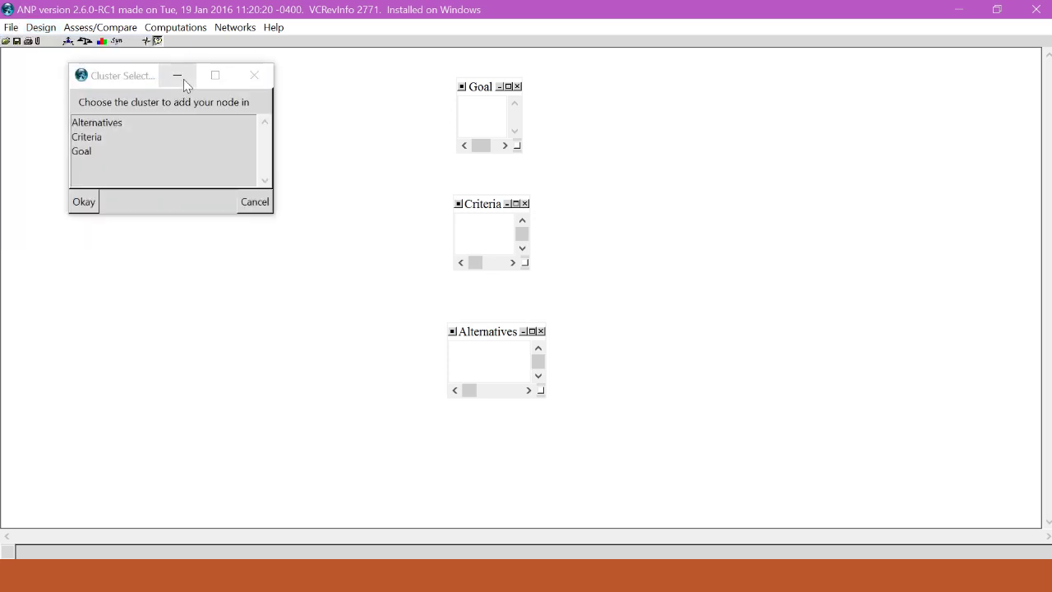
left_click(83, 152)
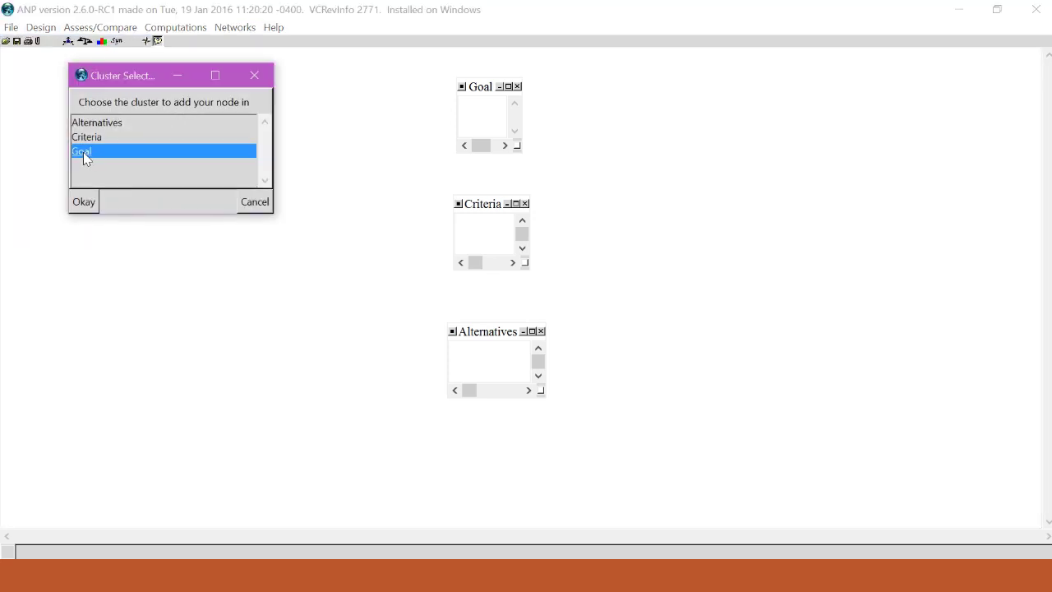
left_click(87, 204)
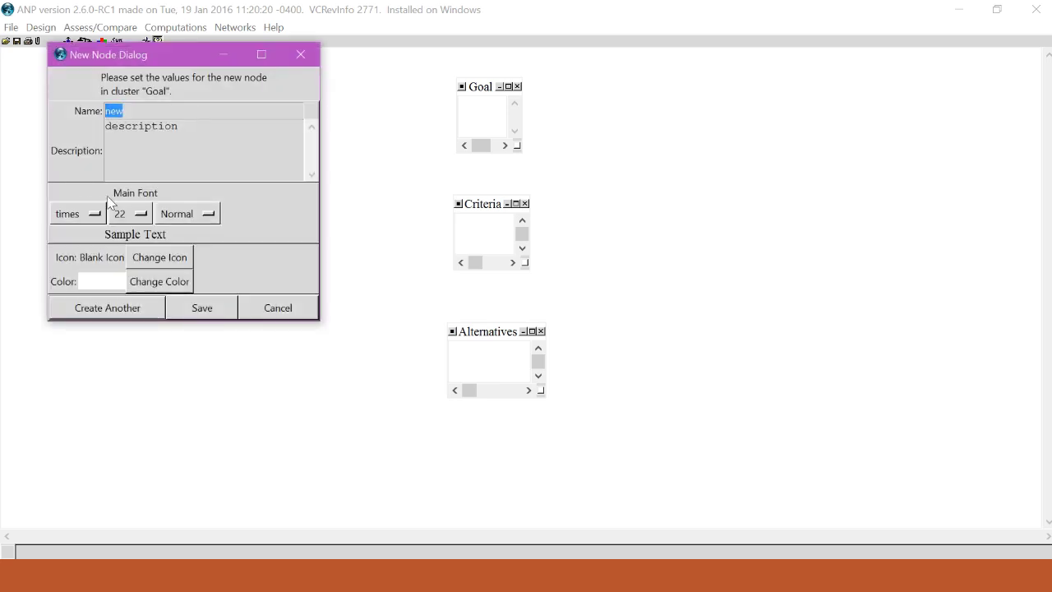
type("Buying a Car")
left_click(201, 310)
left_click_drag(518, 153, 614, 165)
left_click_drag(547, 92, 498, 105)
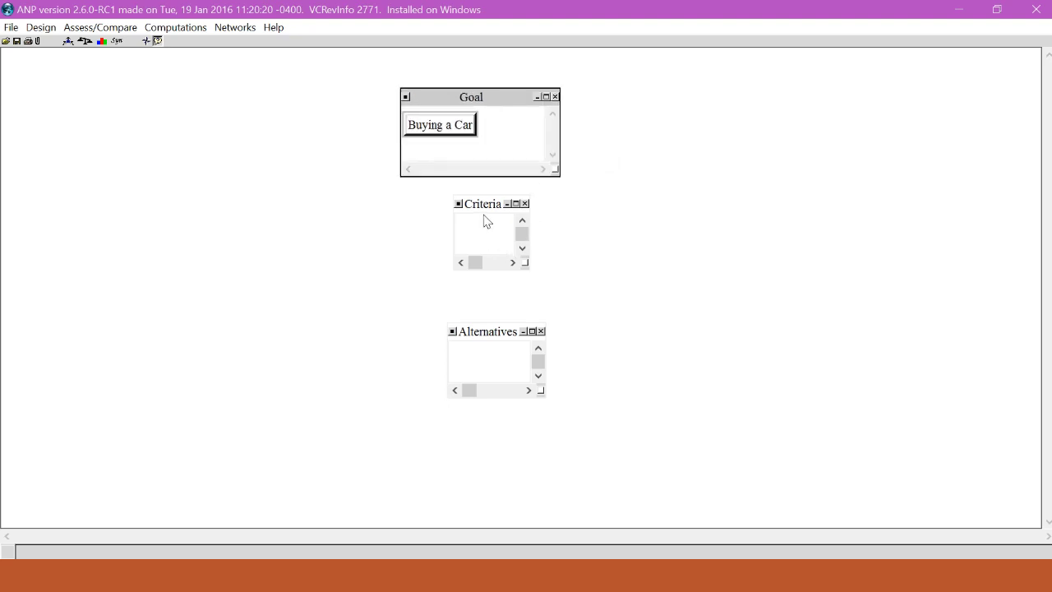
- Add Cost, Comfort, Safety and Aesthetic nodes to the Criteria cluster
left_click(40, 27)
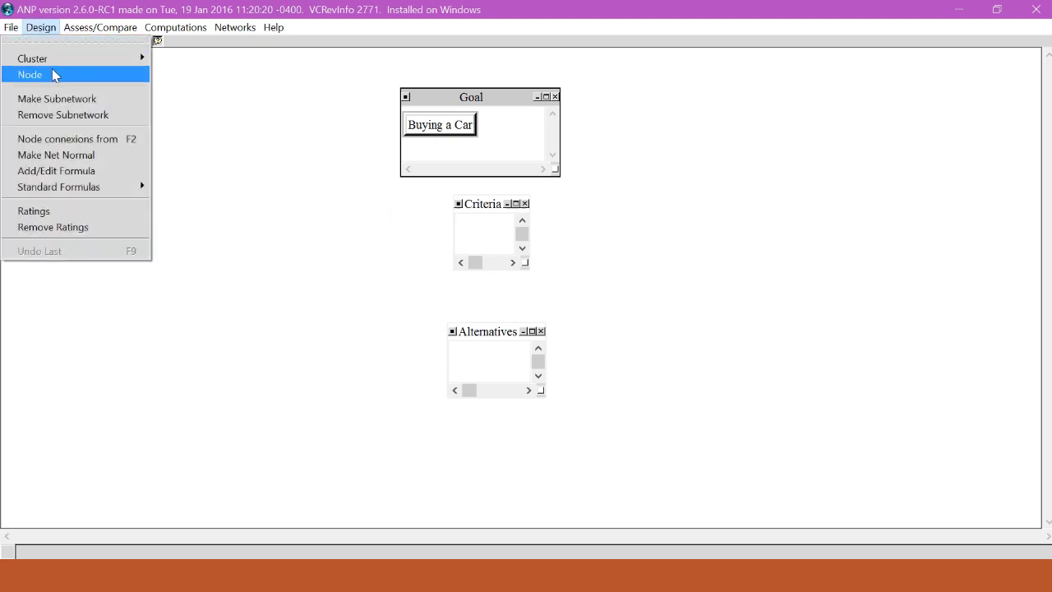
mouse_move(29, 74)
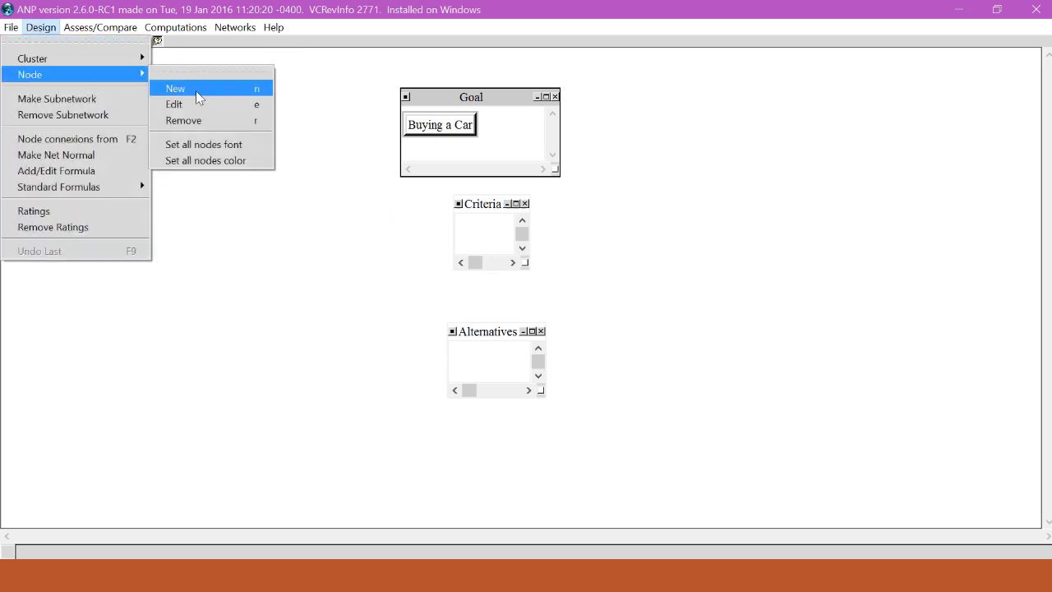
left_click(195, 91)
left_click(115, 164)
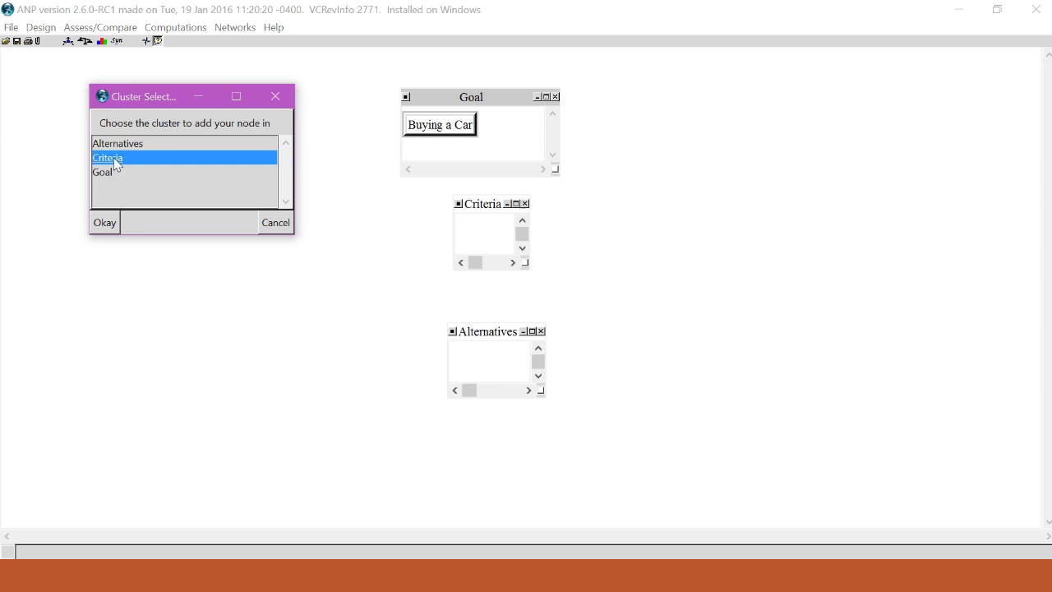
left_click(106, 224)
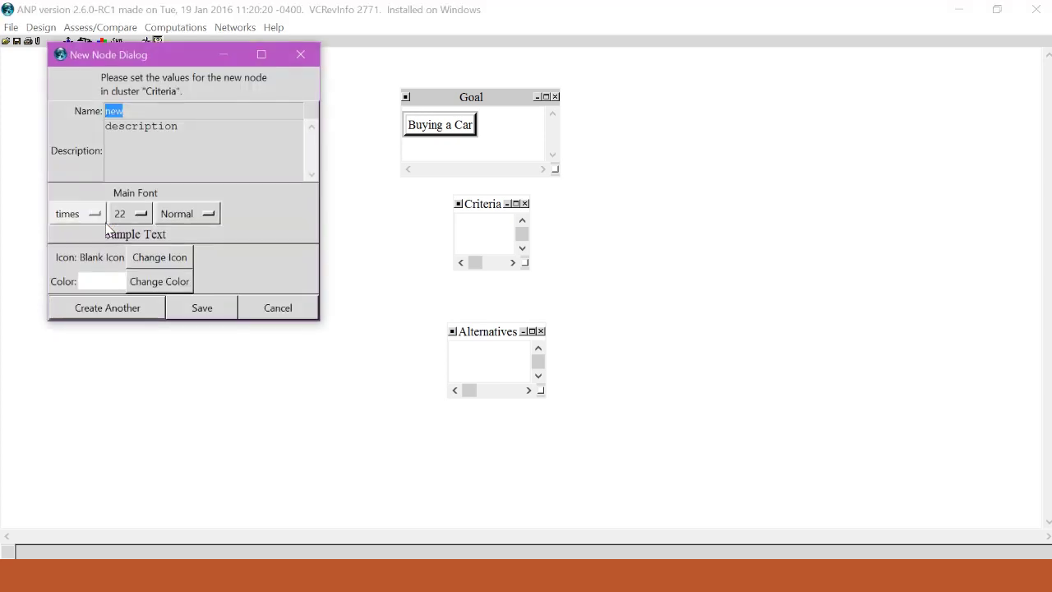
type("Cost")
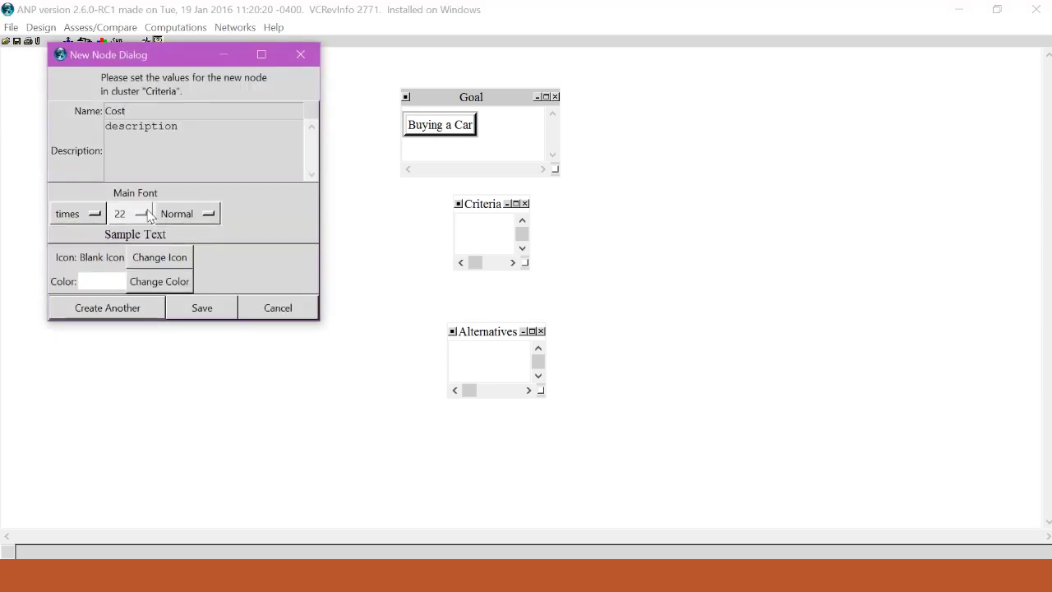
left_click(117, 307)
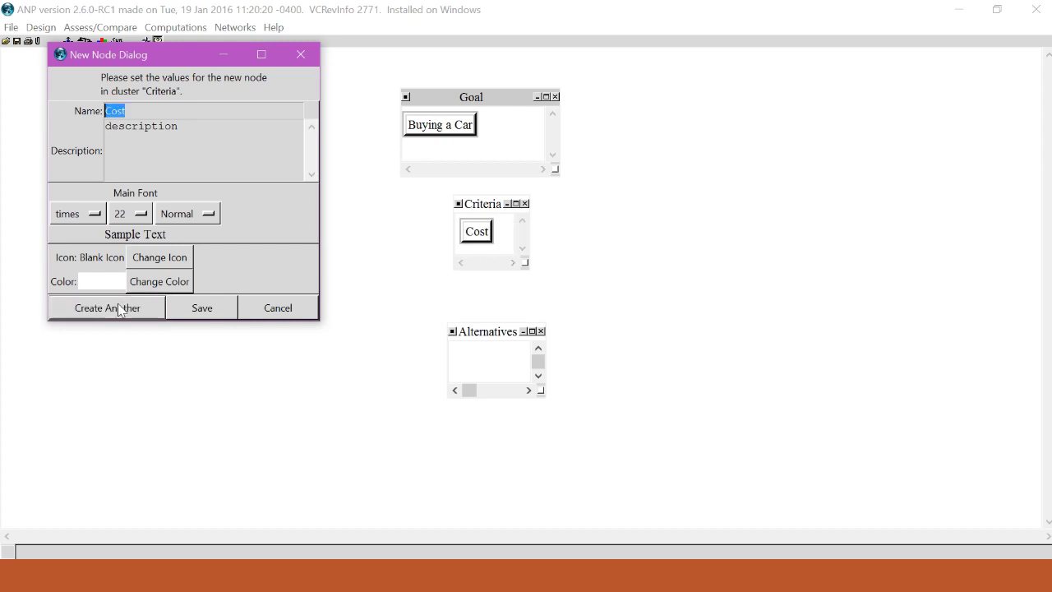
type("Comfor")
left_click(121, 307)
type("Safety")
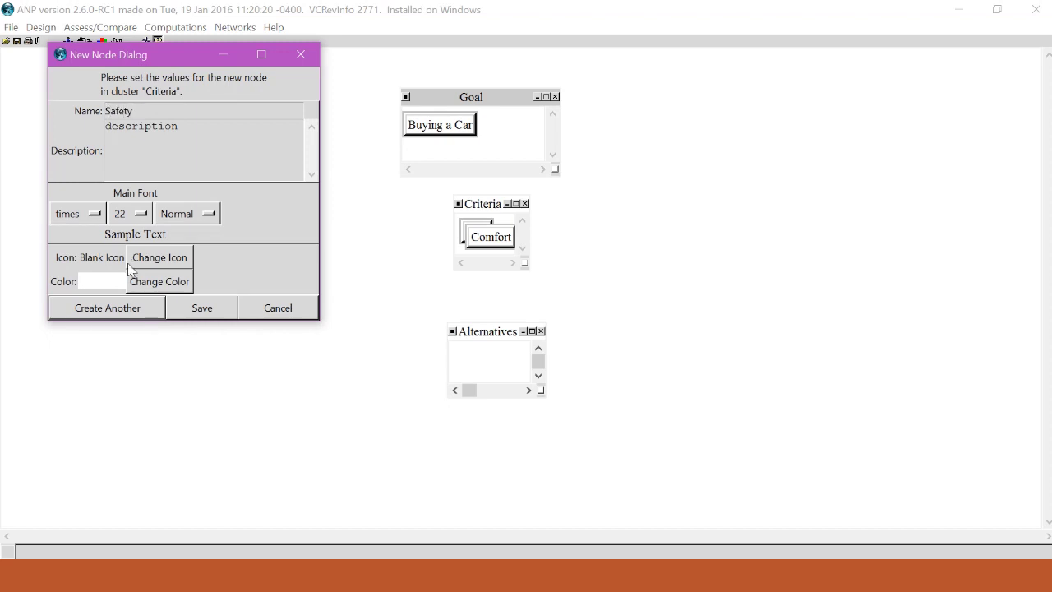
left_click(136, 309)
type("Aes")
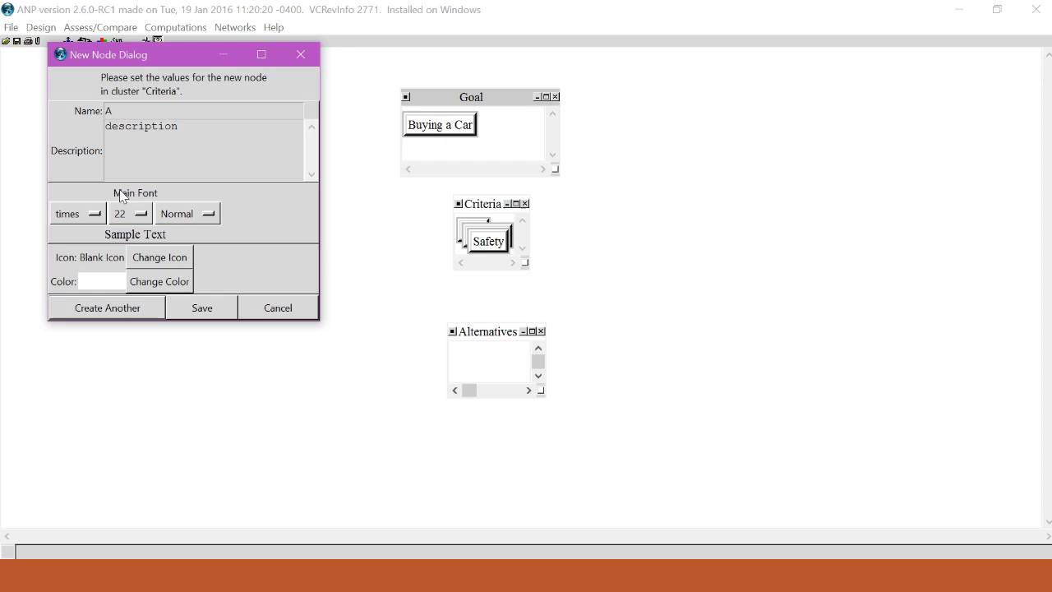
type("thetic")
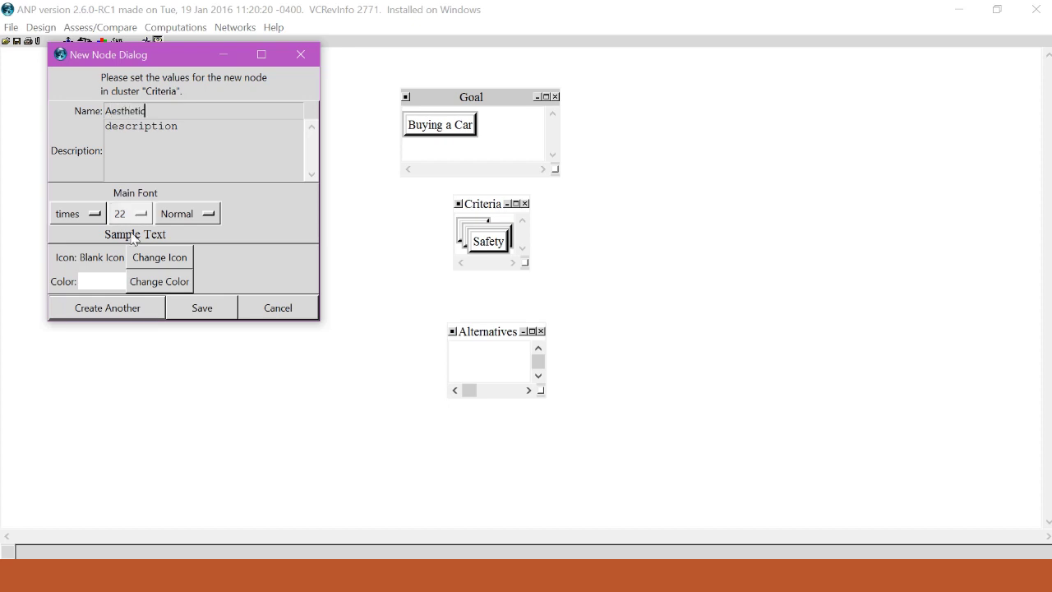
left_click(202, 308)
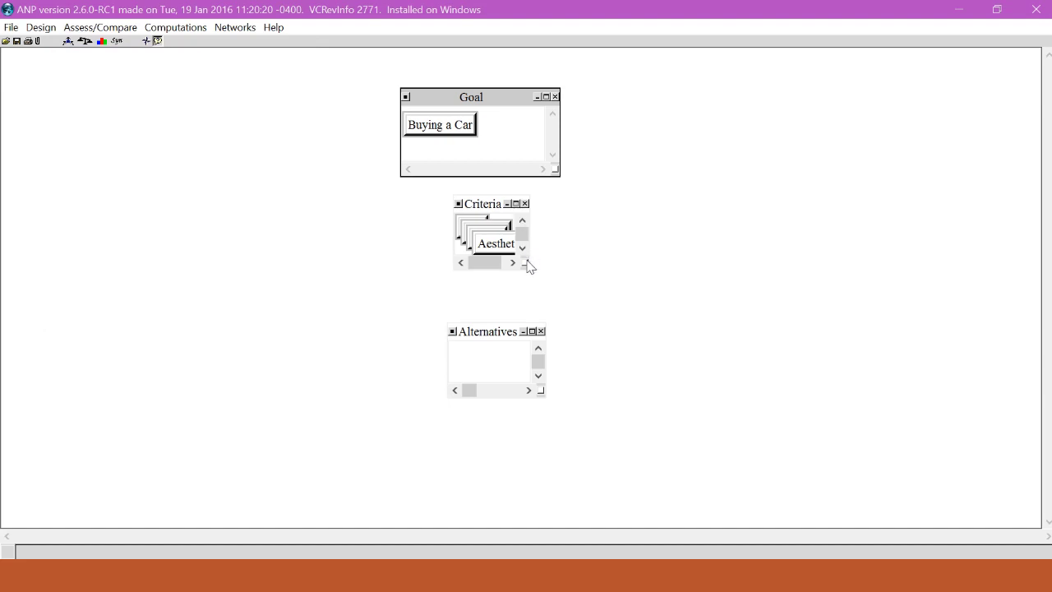
- Widen the Criteria cluster, spread its four nodes side by side, and shift it down-left
mouse_move(527, 263)
left_mouse_down()
mouse_move(709, 288)
mouse_move(710, 278)
left_mouse_up()
left_click_drag(508, 254, 663, 249)
mouse_move(493, 245)
left_mouse_down()
mouse_move(592, 244)
mouse_move(540, 244)
left_mouse_up()
left_click(476, 239)
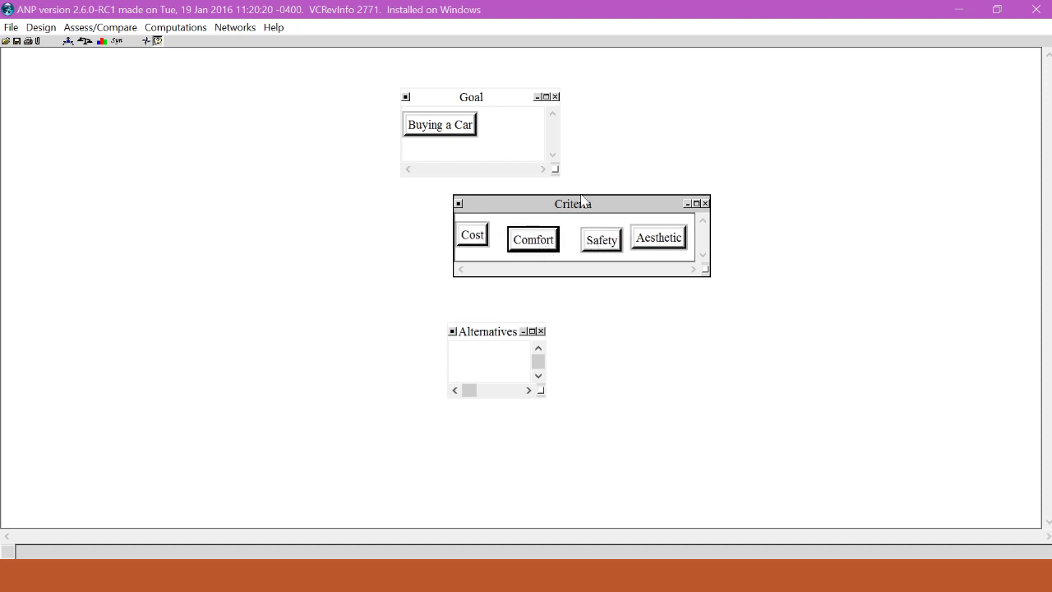
left_click_drag(586, 207, 492, 221)
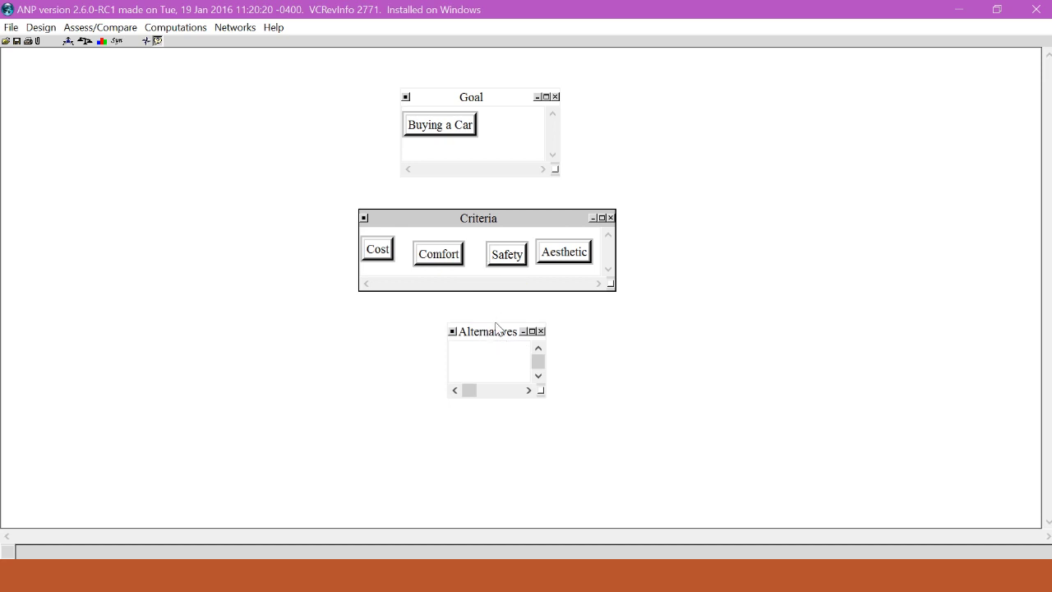
- Add Car 1, Car 2 and Car 3 nodes to the Alternatives cluster
mouse_move(504, 256)
left_mouse_down()
mouse_move(507, 272)
mouse_move(501, 266)
left_mouse_up()
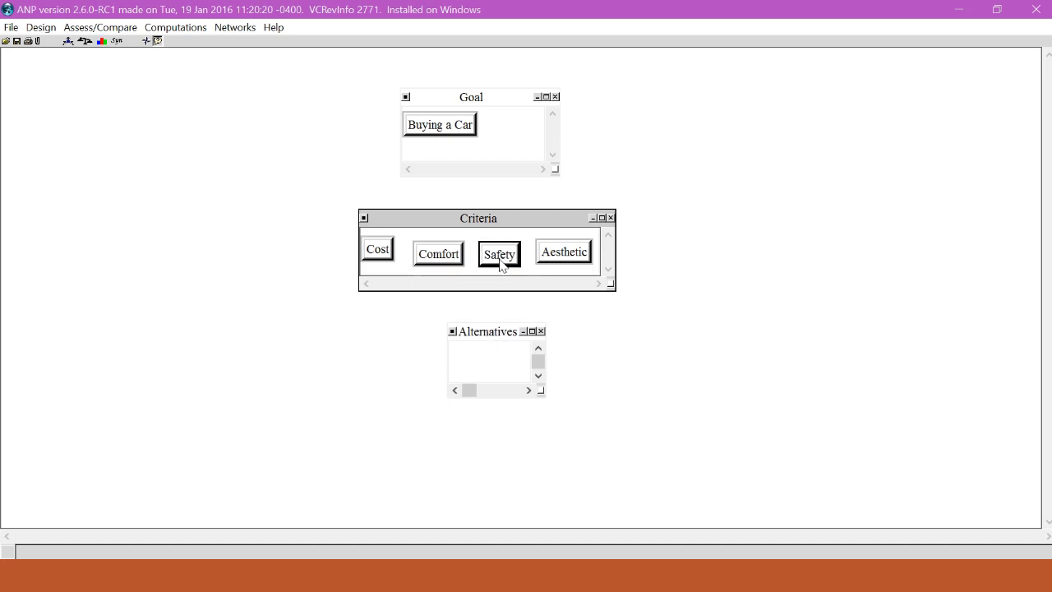
left_click(54, 29)
mouse_move(74, 74)
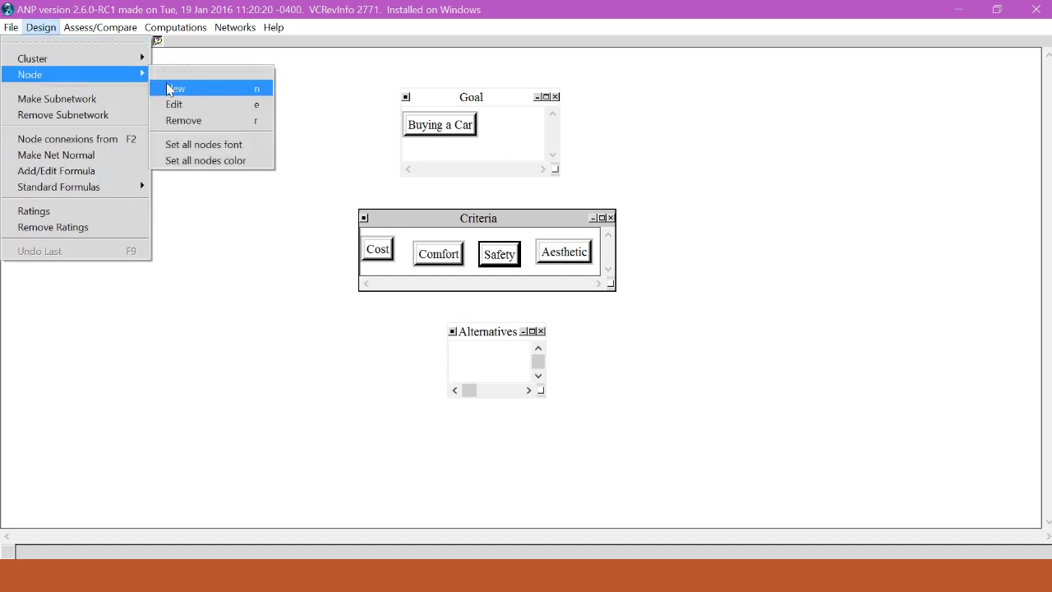
left_click(187, 89)
left_click(163, 167)
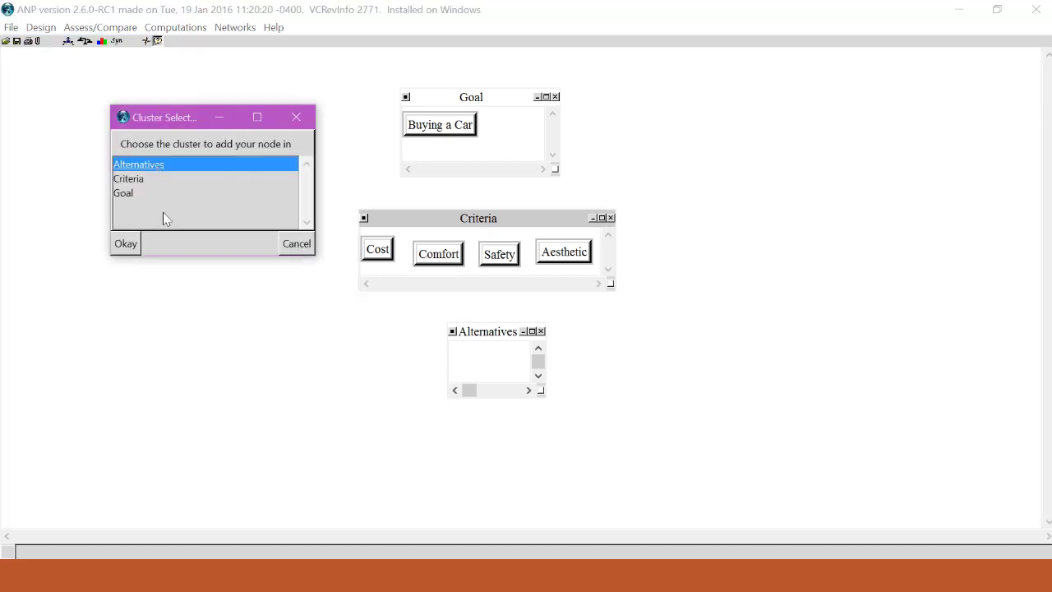
left_click(128, 243)
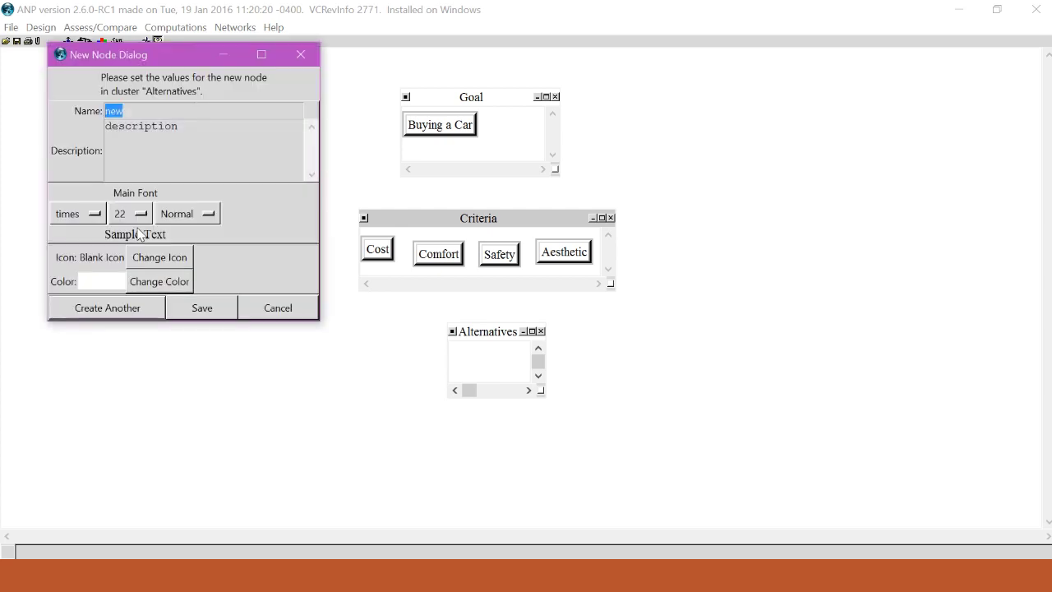
type("Car2")
left_click(129, 310)
type("Ca")
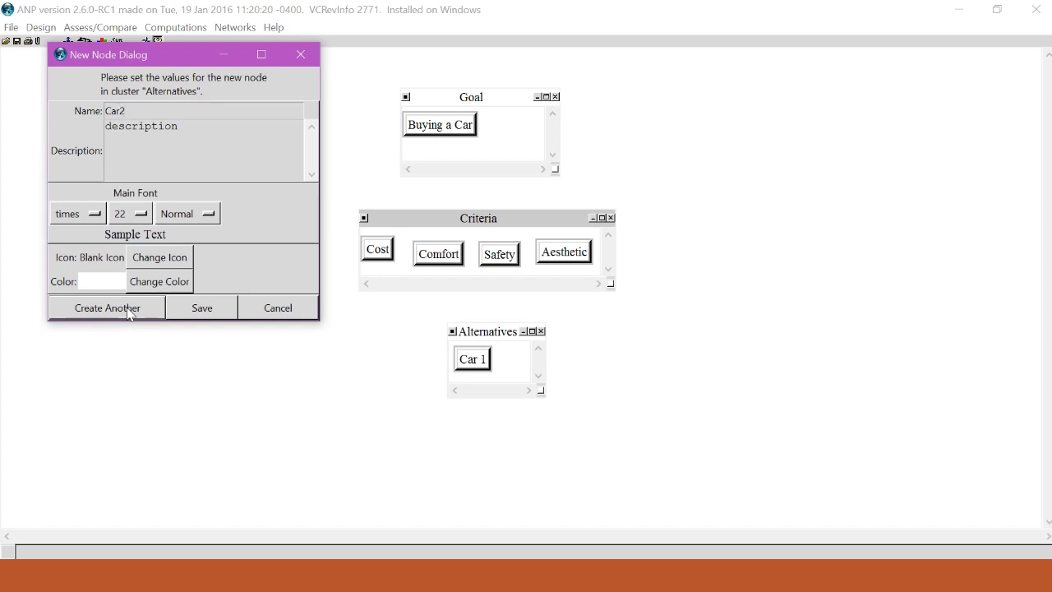
left_click(129, 311)
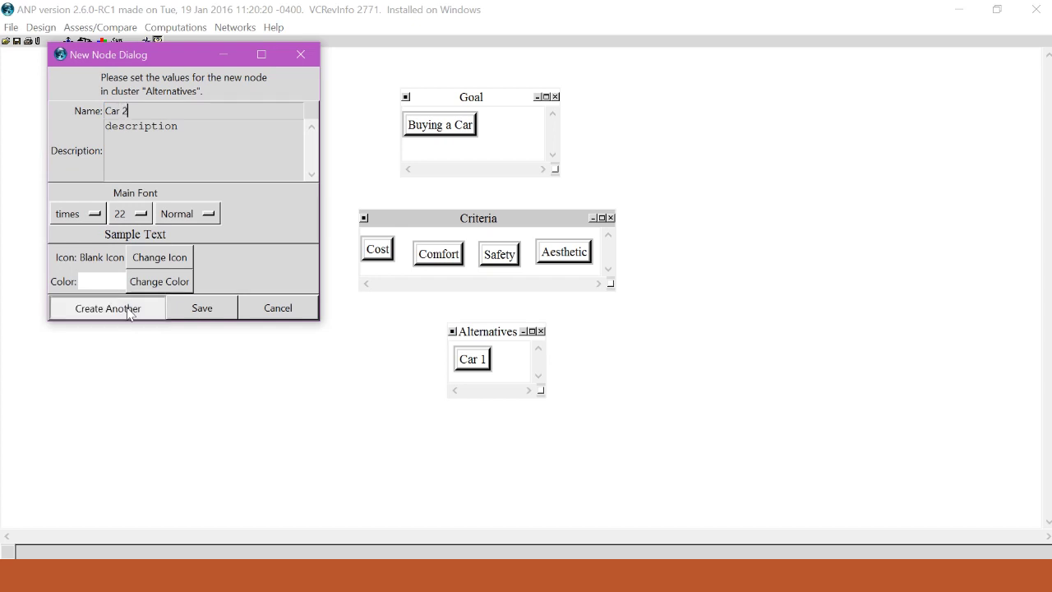
type("Ca")
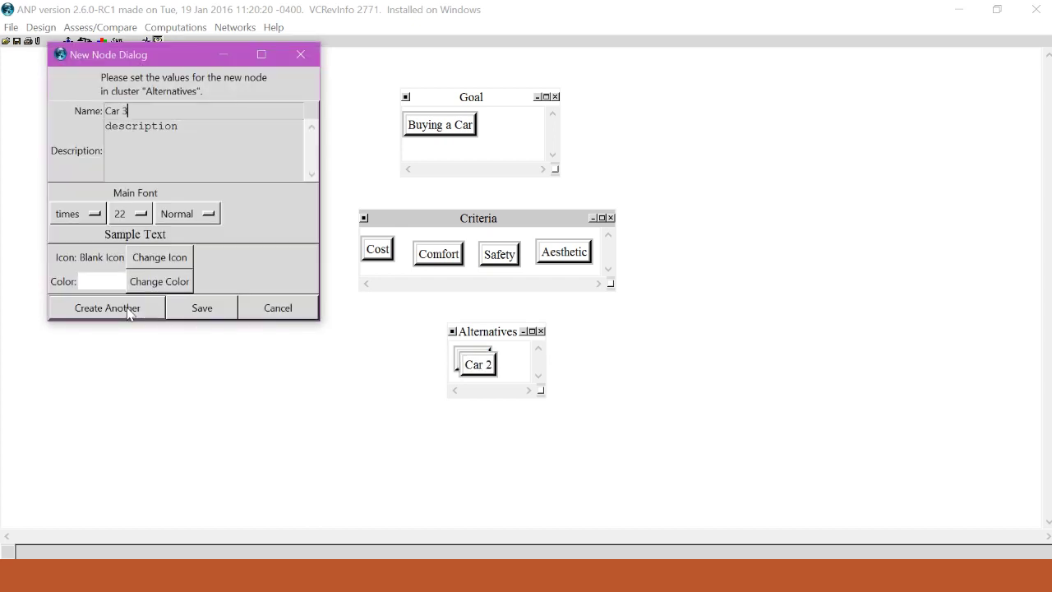
left_click(200, 307)
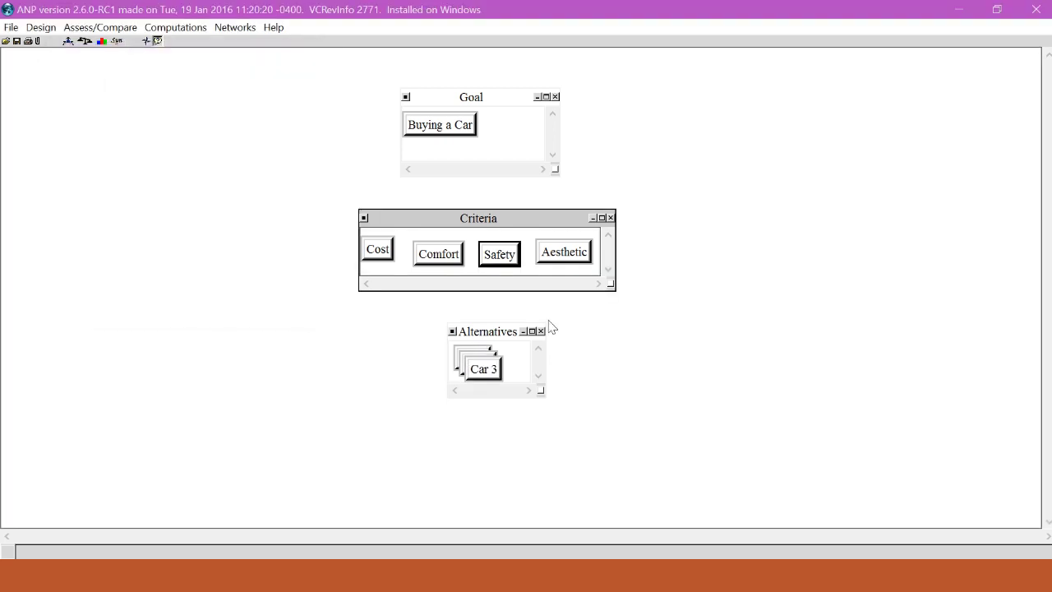
- Enlarge and reposition the Alternatives box, lining up Car 1, Car 2 and Car 3 in a row
left_click_drag(542, 388, 618, 403)
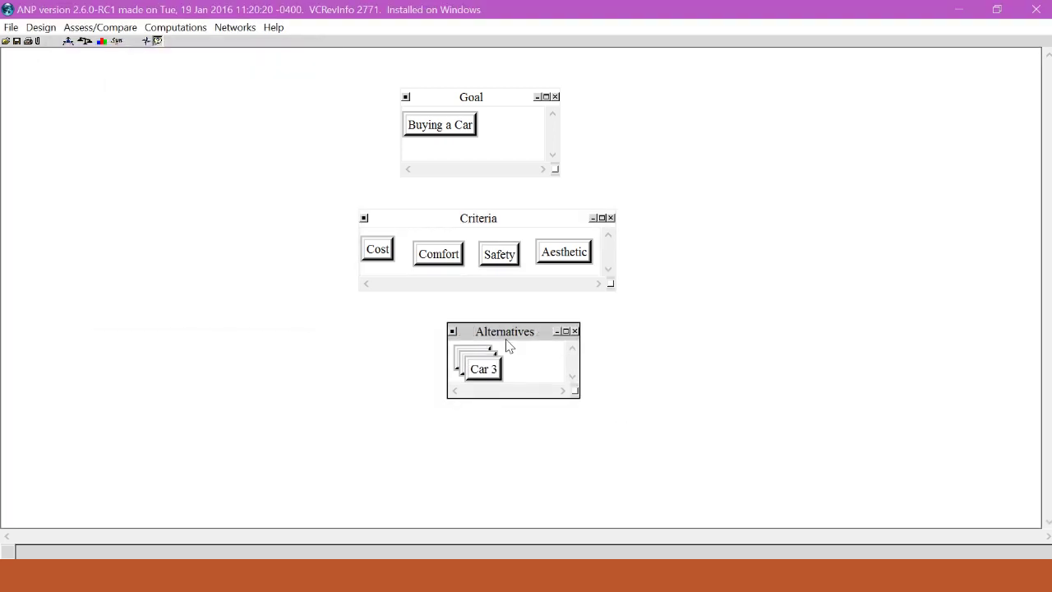
left_click_drag(516, 339, 454, 351)
left_click_drag(517, 407, 579, 414)
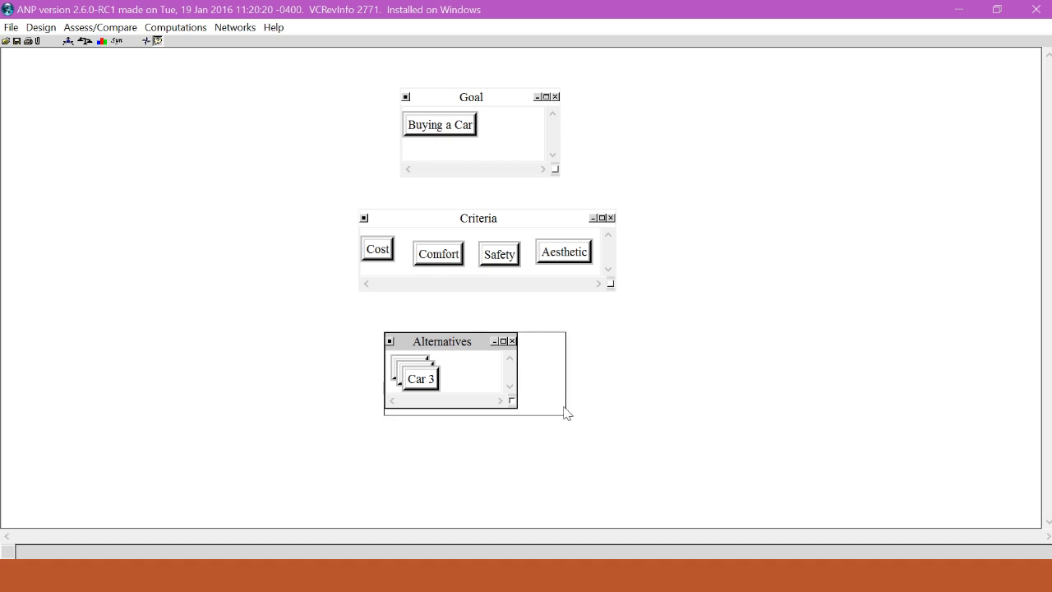
left_click_drag(436, 388, 548, 385)
left_click_drag(416, 371, 474, 379)
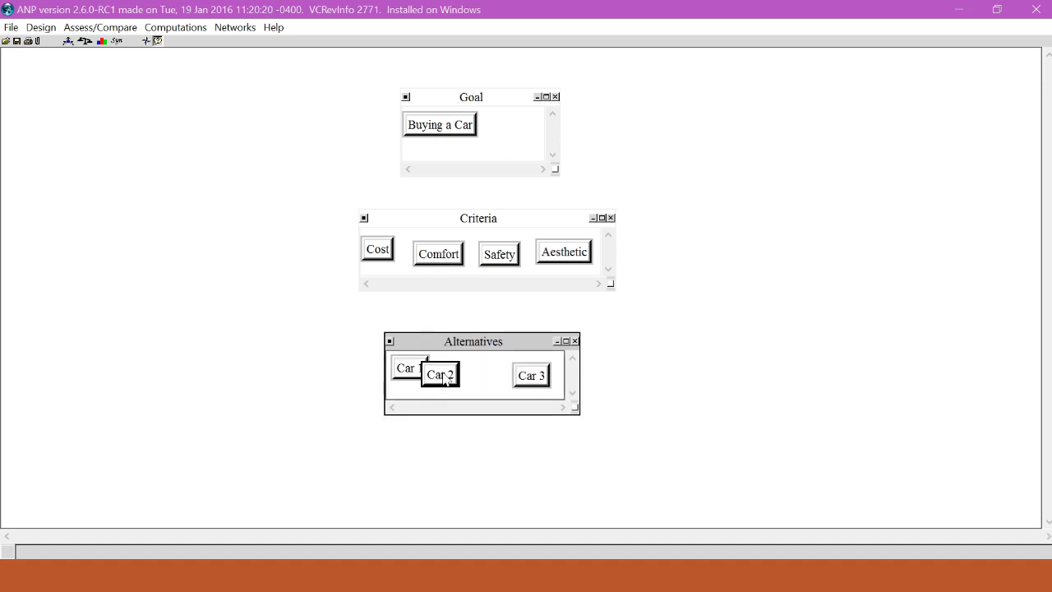
left_click_drag(410, 372, 416, 380)
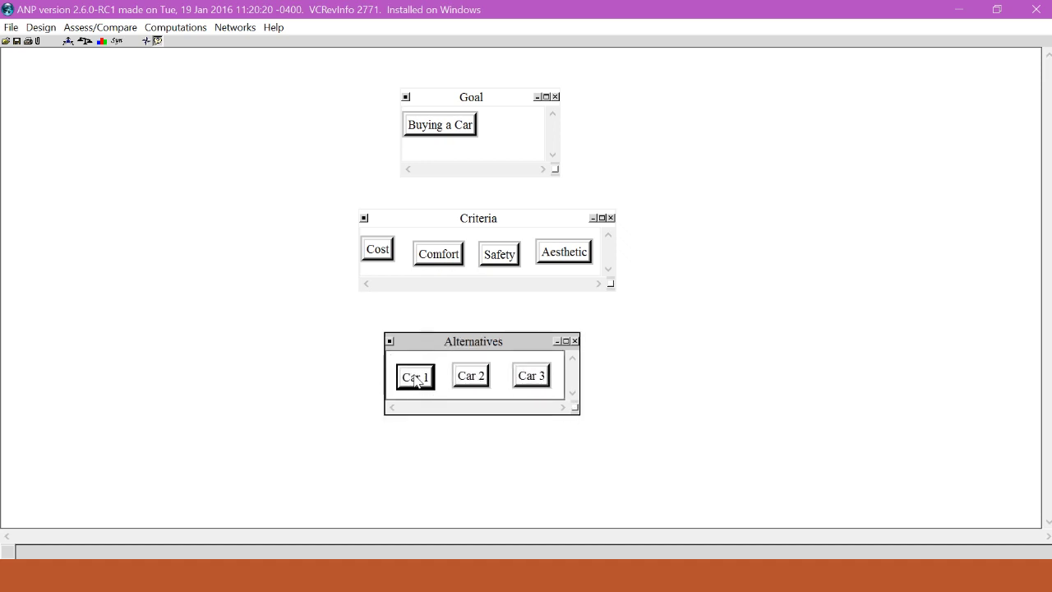
left_click(280, 193)
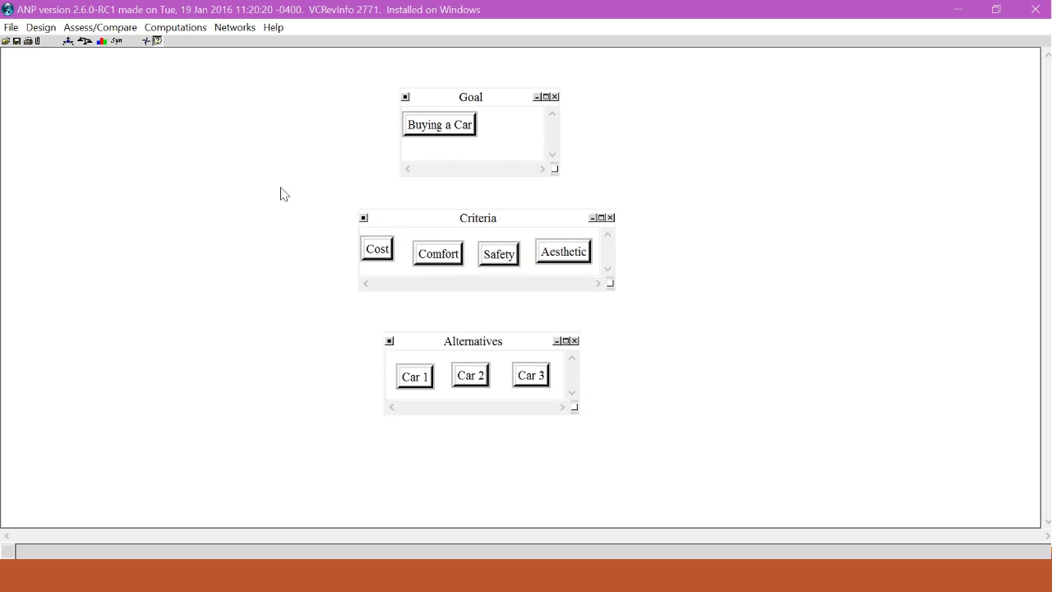
- Connect the Buying a Car node to Aesthetic, Comfort, Cost and Safety
right_click(440, 128)
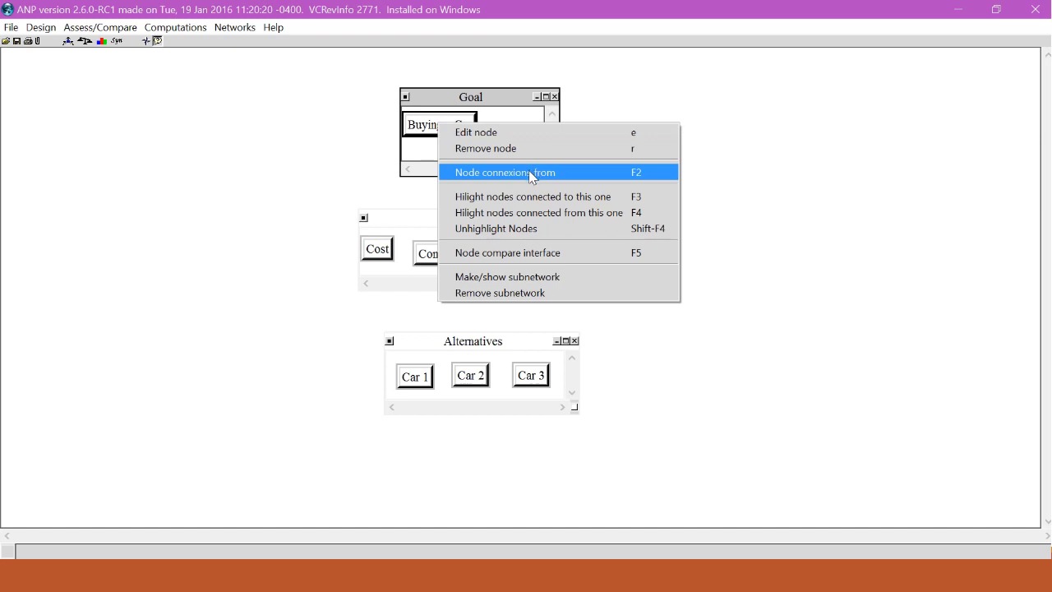
left_click(564, 180)
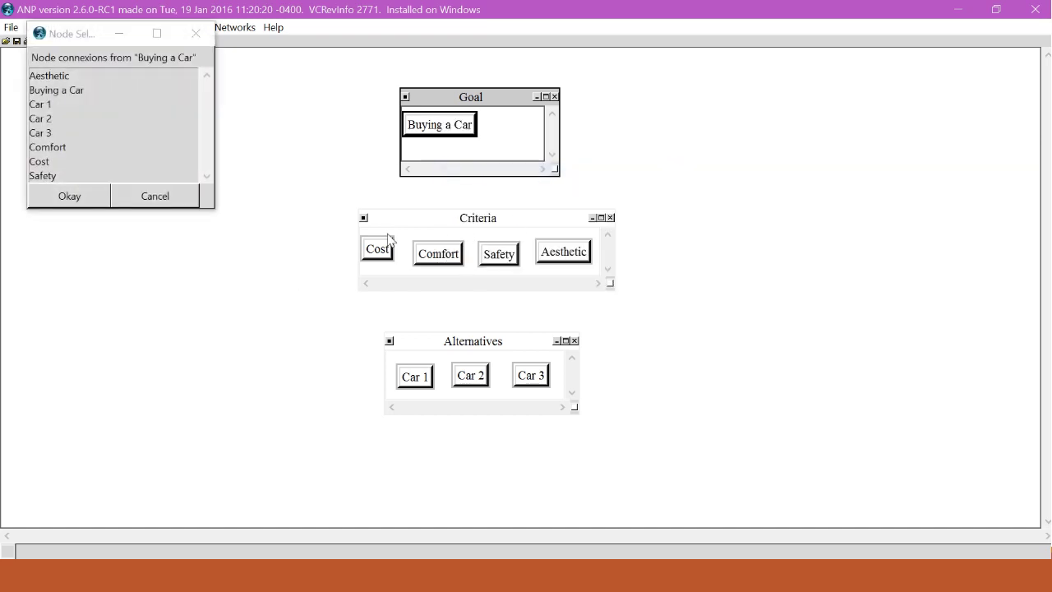
left_click(54, 77)
left_click(57, 147)
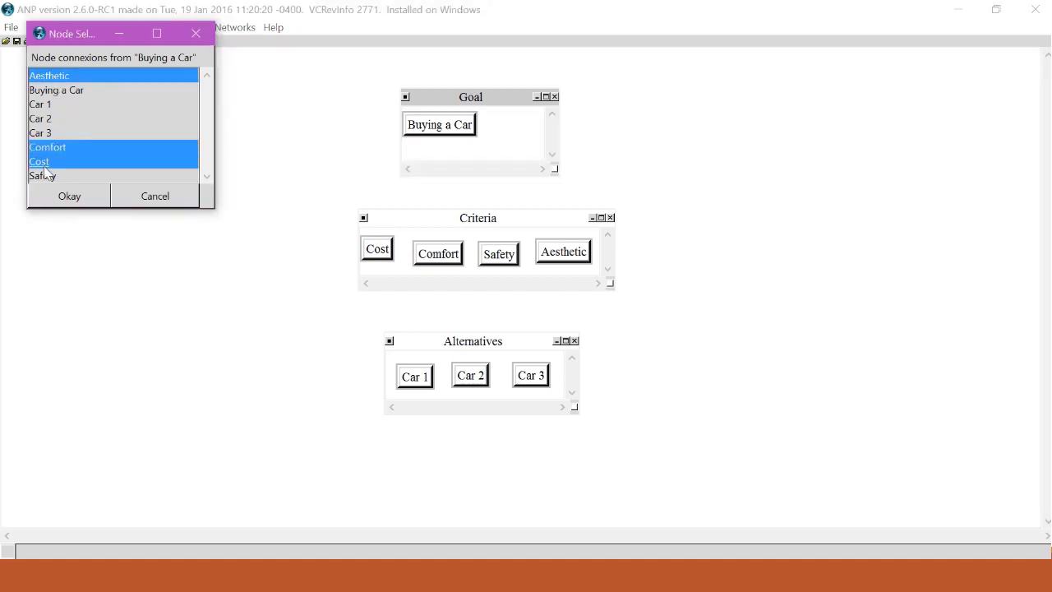
left_click(41, 176)
left_click(79, 204)
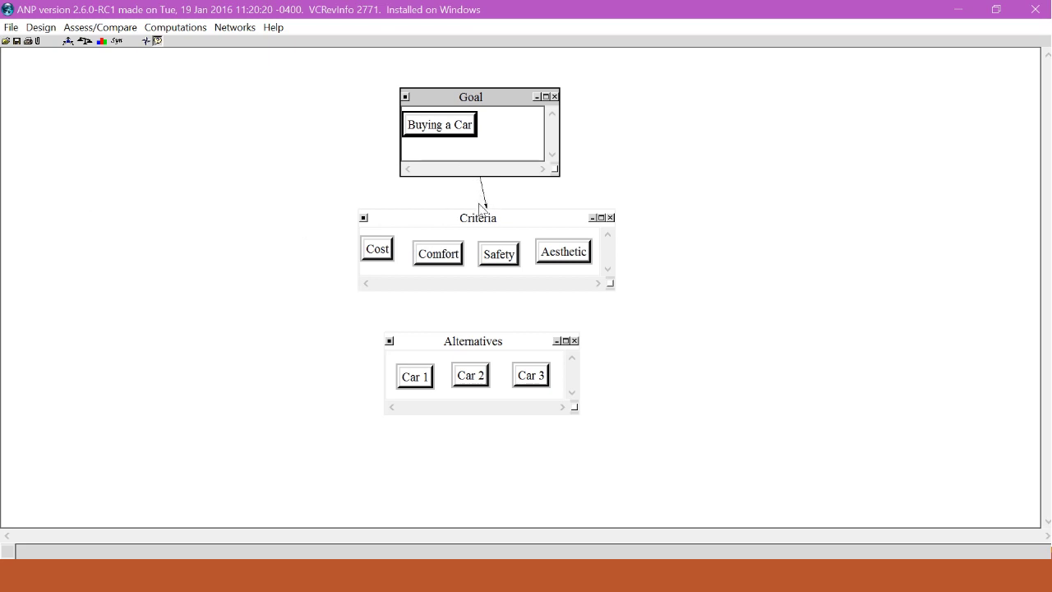
- Connect the Cost and Comfort nodes each to Car 1, Car 2 and Car 3
right_click(380, 255)
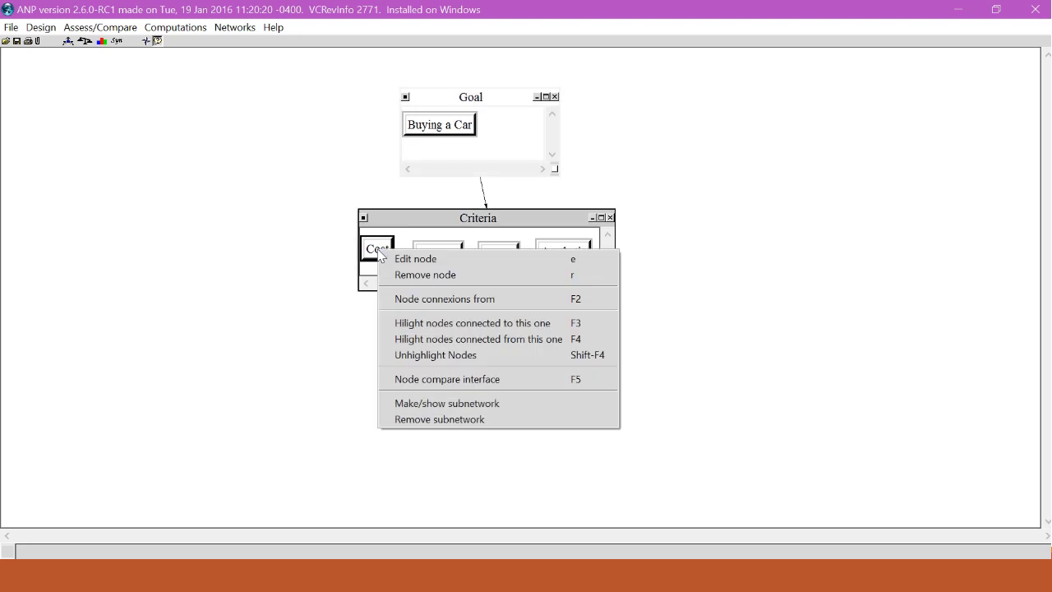
left_click(458, 299)
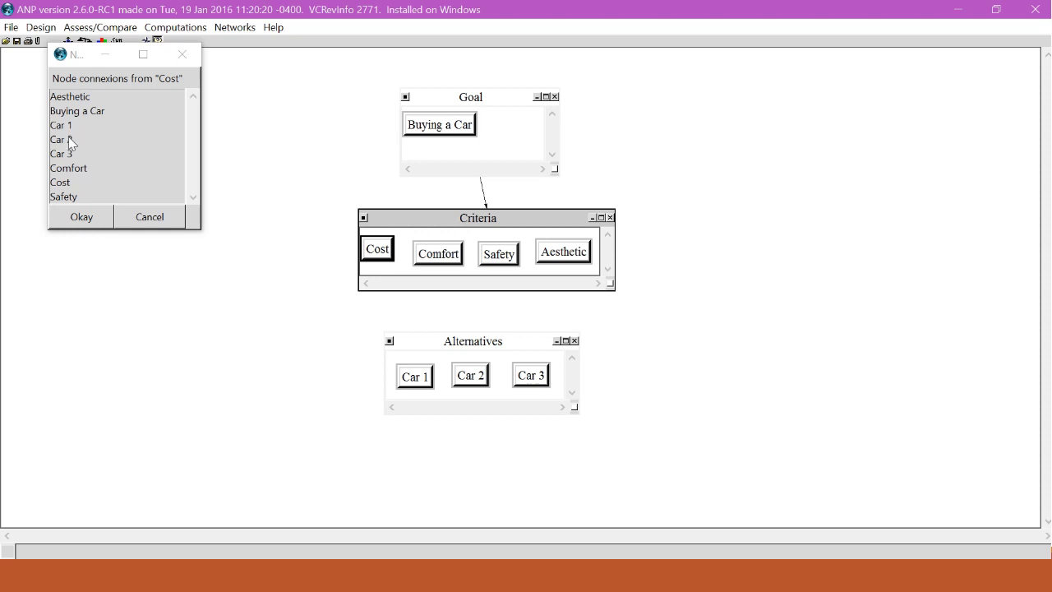
left_click_drag(72, 131, 73, 157)
left_click(82, 216)
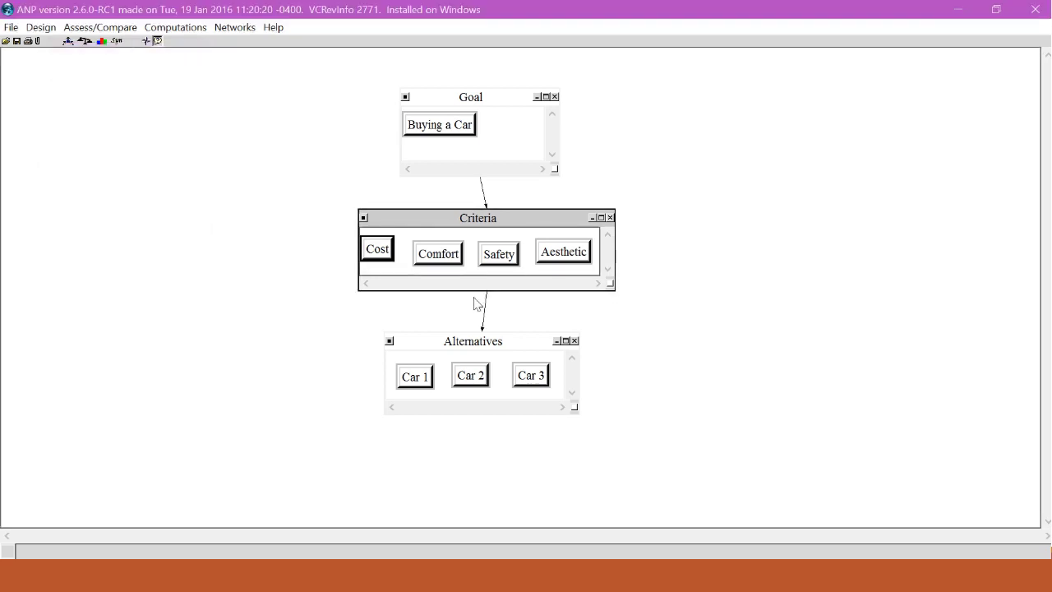
right_click(440, 258)
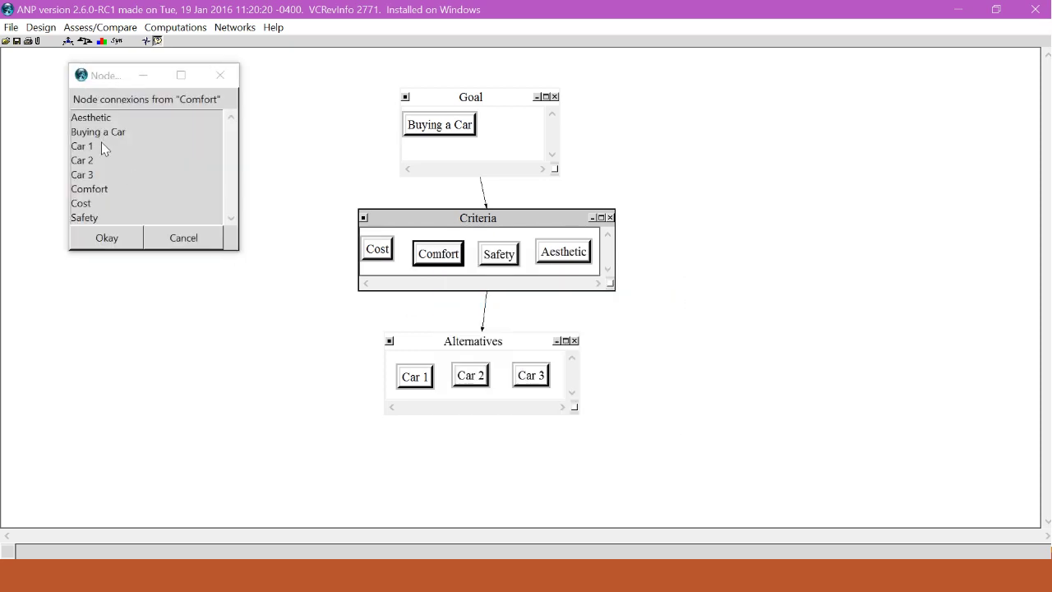
left_click(103, 146)
left_click(92, 175)
left_click(107, 237)
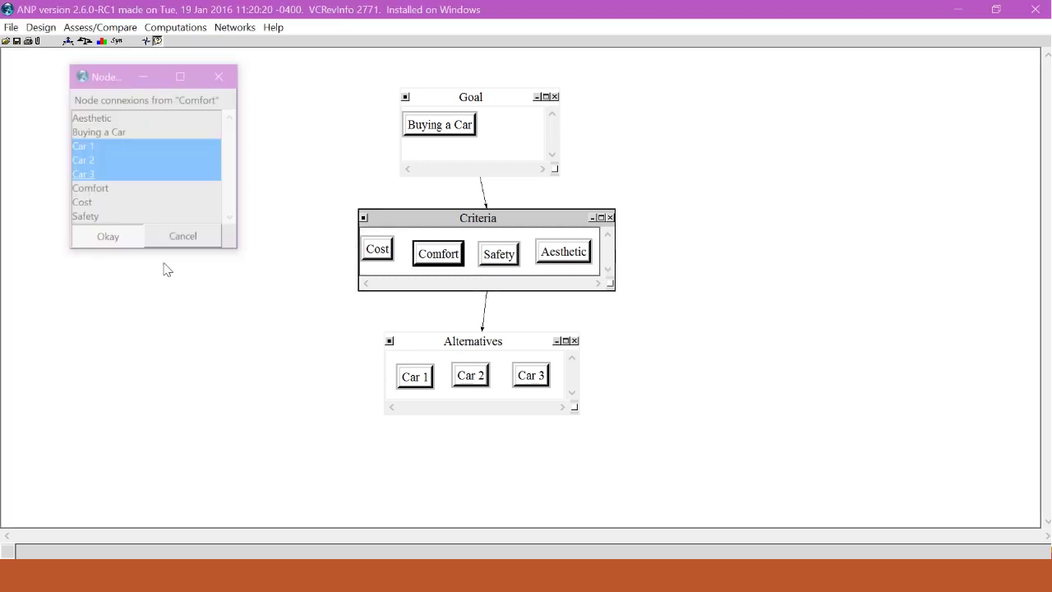
- Connect the Safety and Aesthetic nodes each to Car 1, Car 2 and Car 3
right_click(501, 257)
left_click(565, 300)
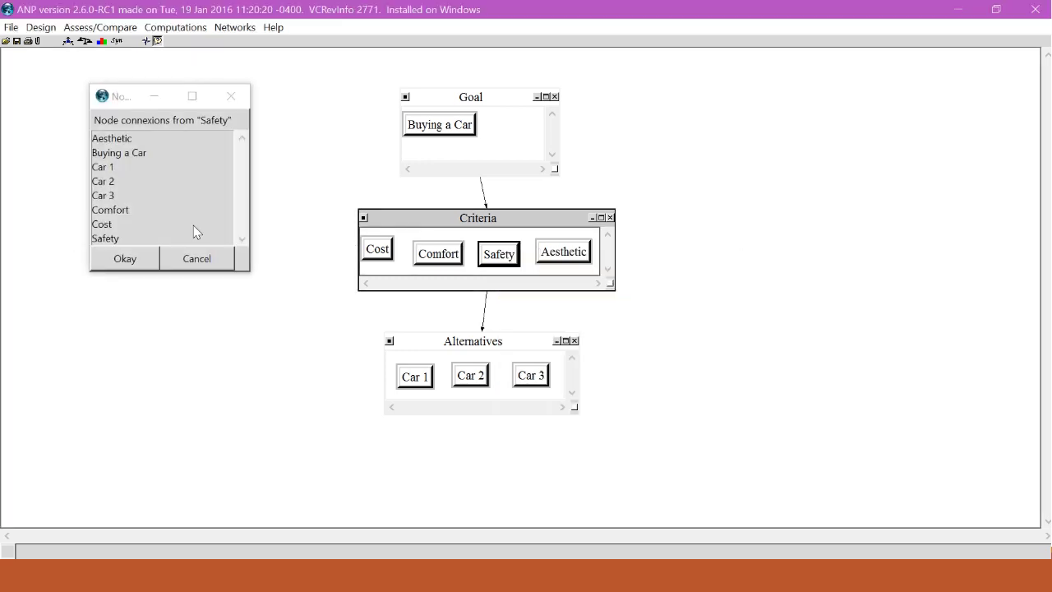
left_click(107, 168)
left_click(117, 195)
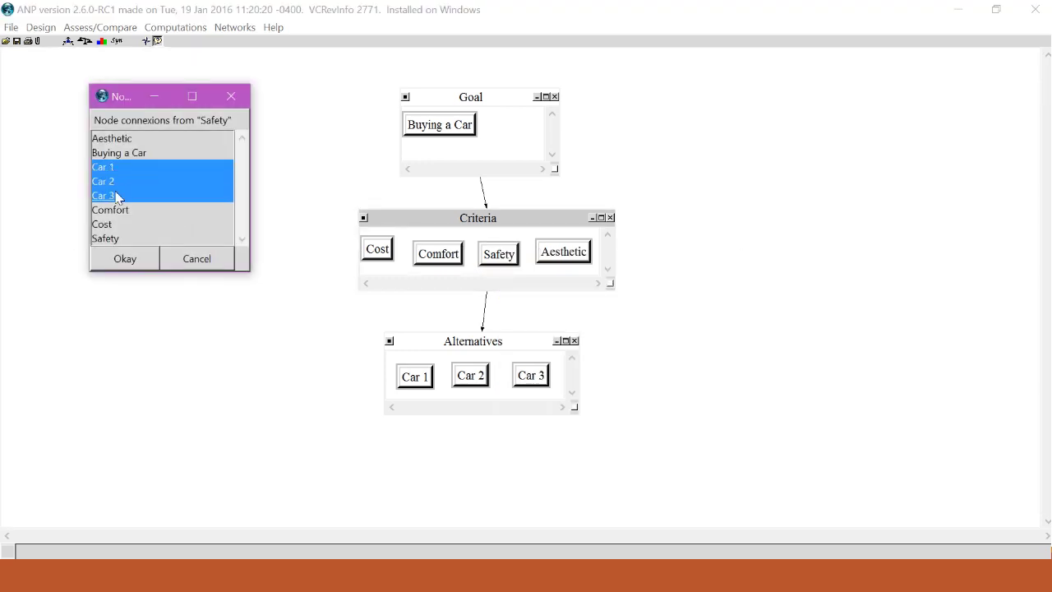
left_click(138, 259)
right_click(554, 253)
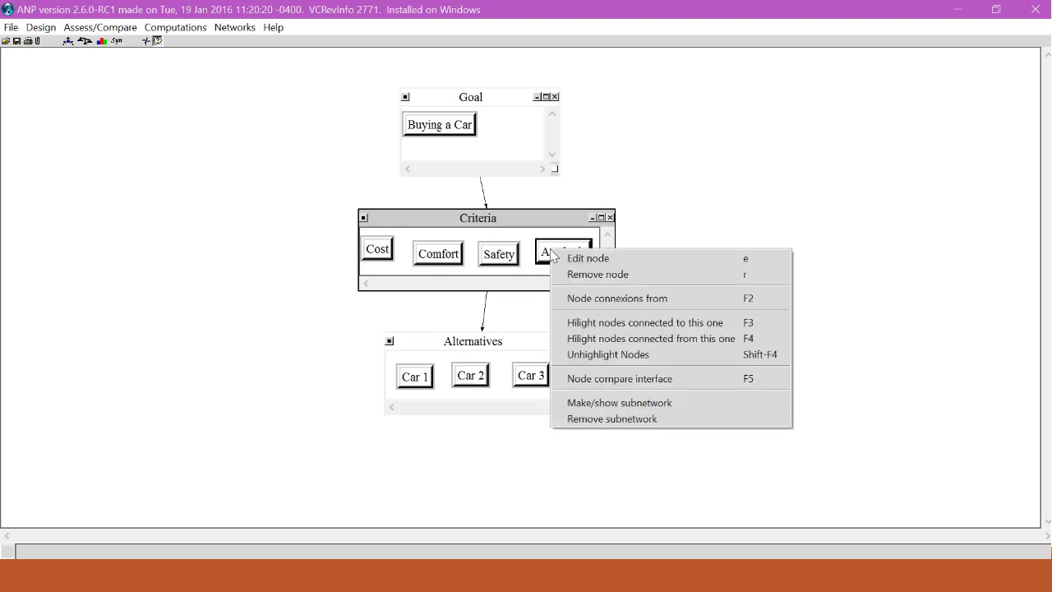
left_click(608, 299)
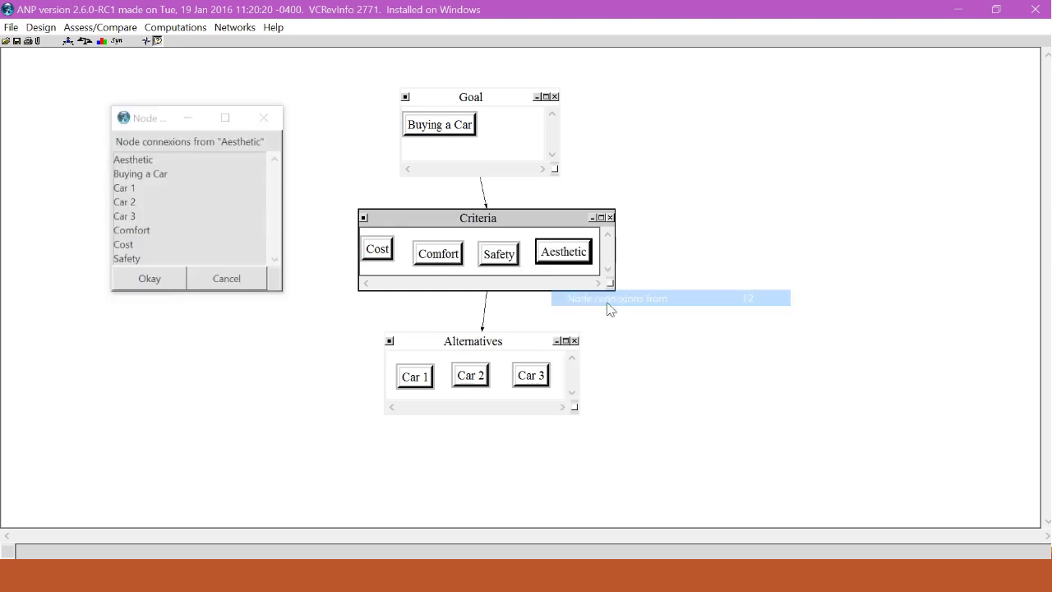
left_click(124, 189)
left_click(131, 217)
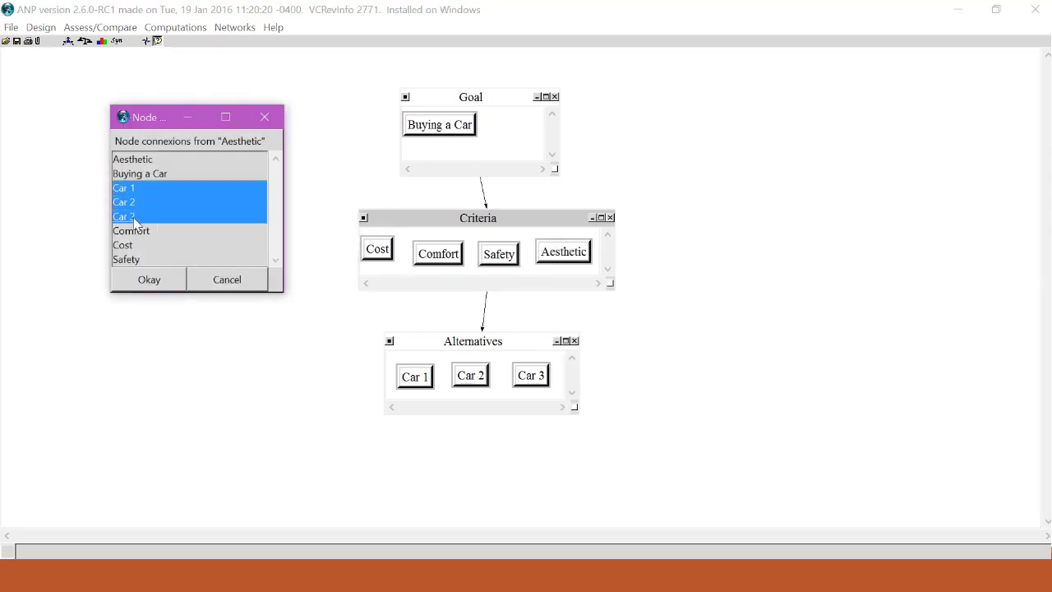
left_click(157, 280)
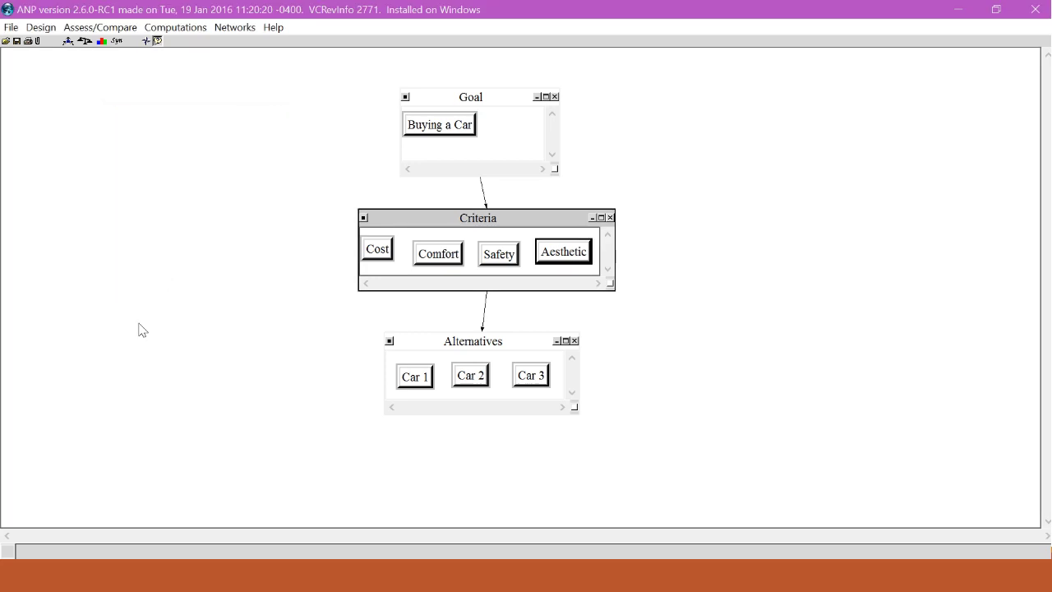